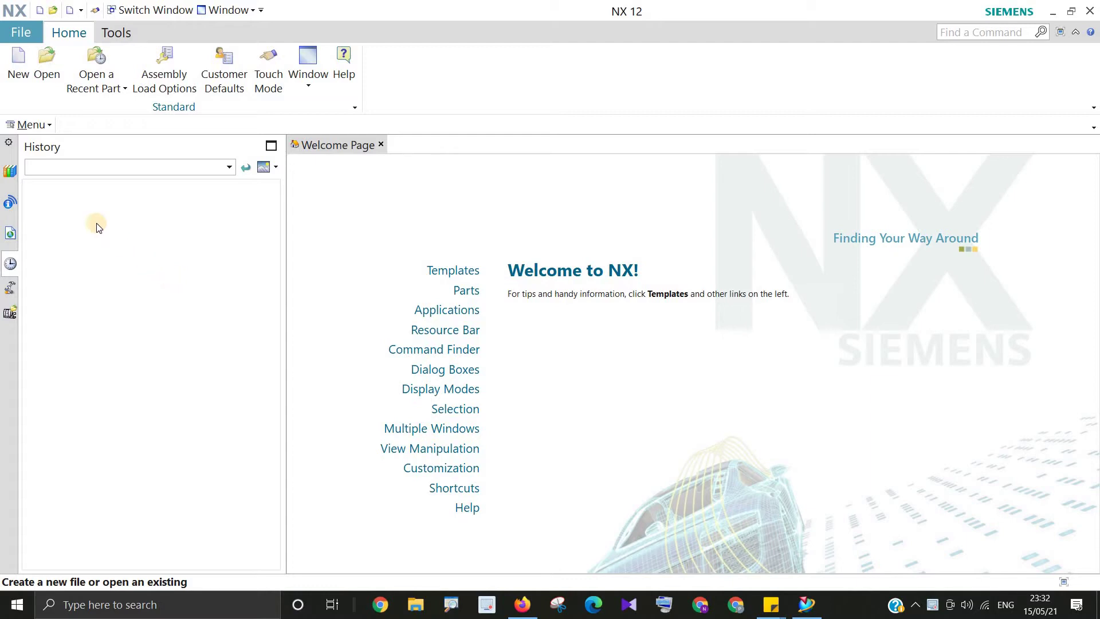
{"action": "left_click", "coordinate": [17, 77]}
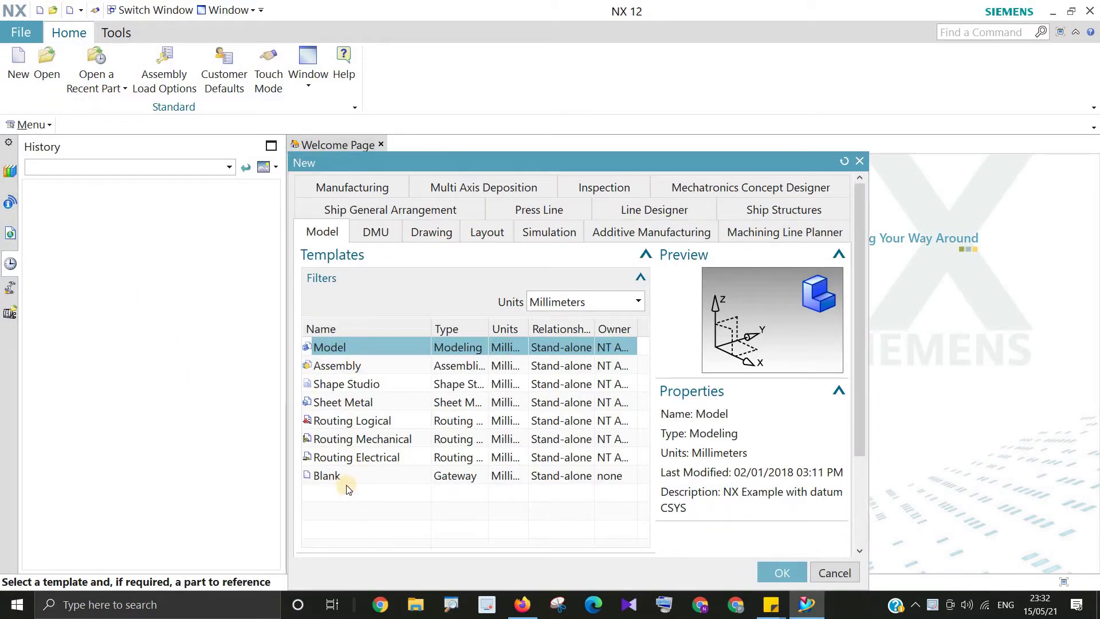
{"action": "left_click", "coordinate": [355, 405]}
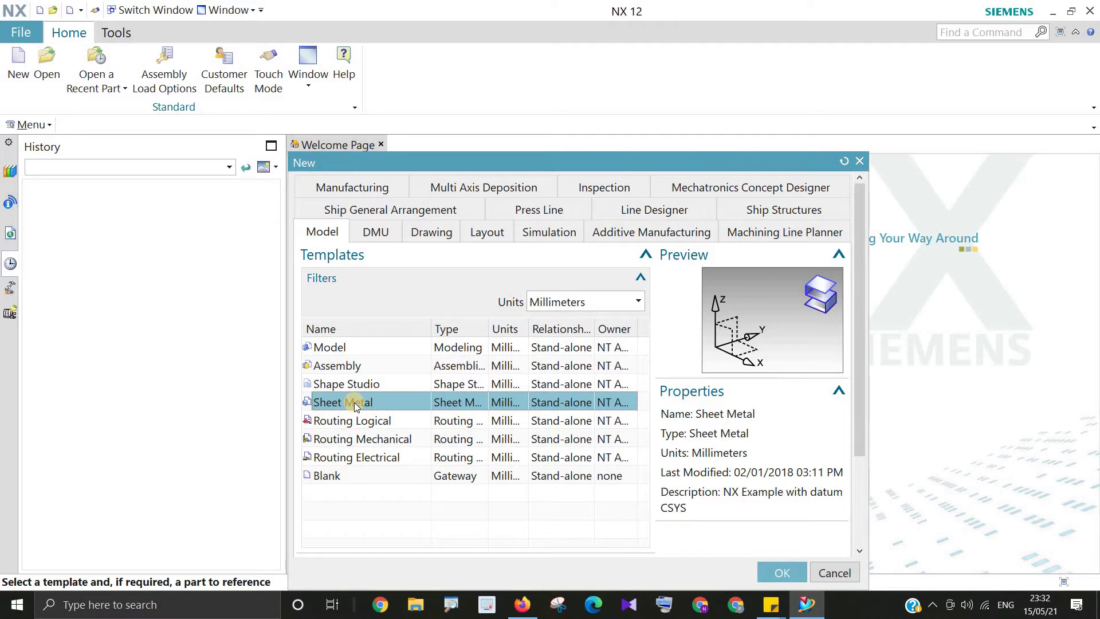
{"action": "left_click", "coordinate": [781, 576]}
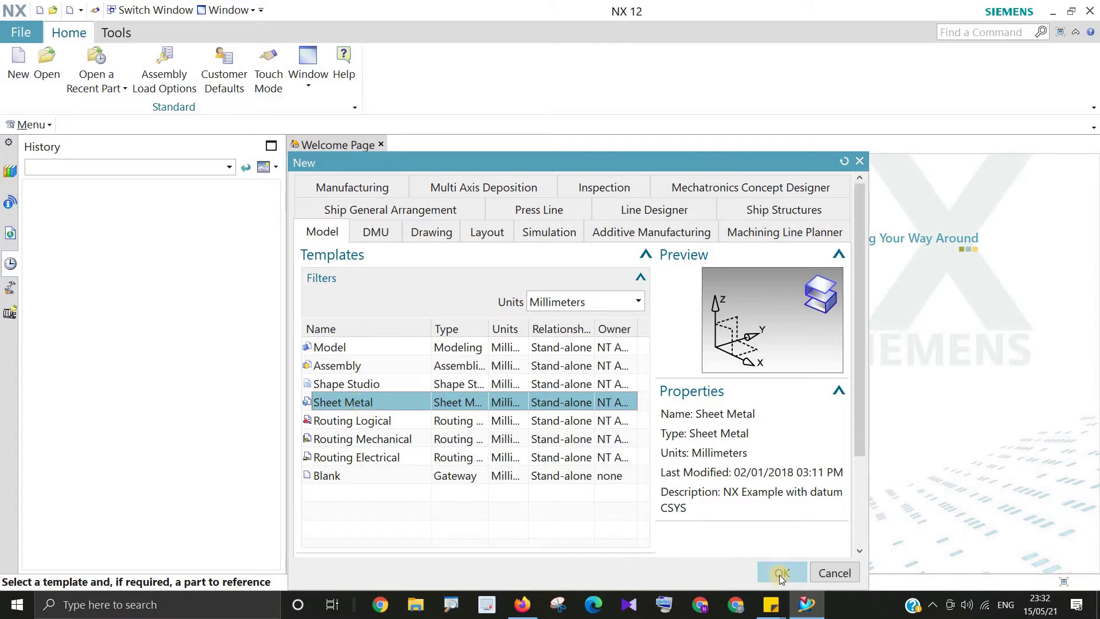
{"action": "left_click", "coordinate": [777, 574]}
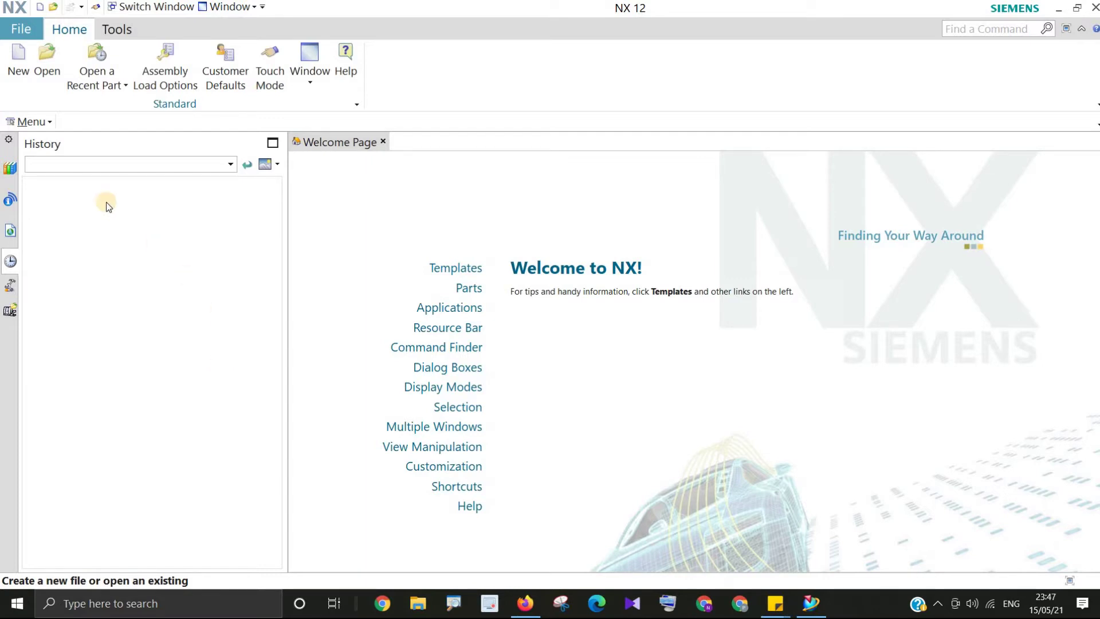
Create a new part in millimetres from the Sheet Metal template
{"action": "left_click", "coordinate": [17, 64]}
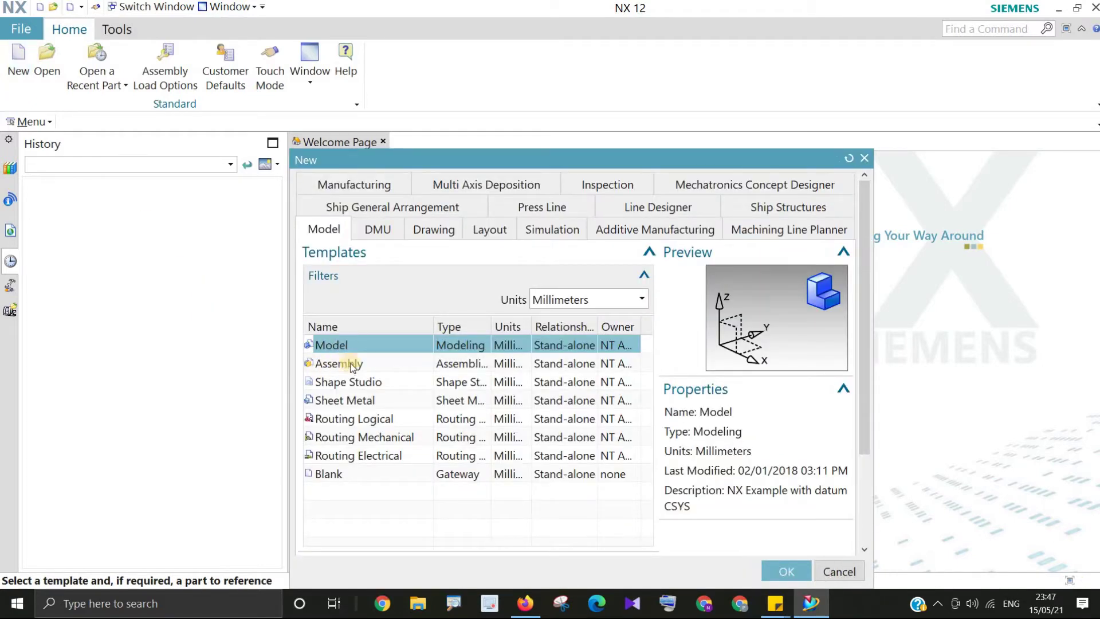
{"action": "left_click", "coordinate": [350, 401]}
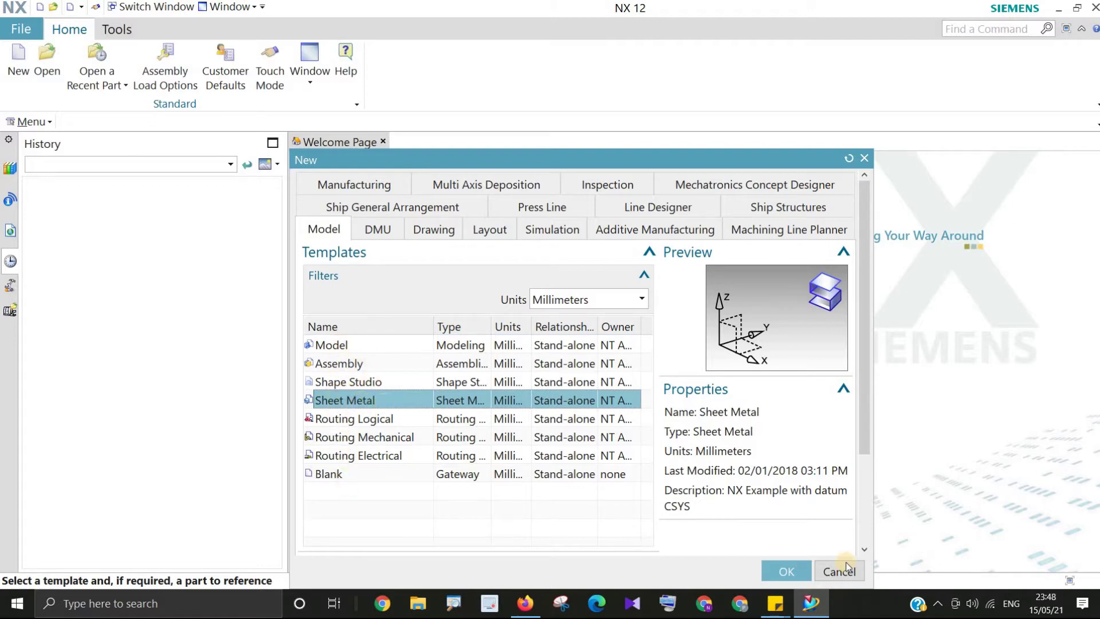
{"action": "left_click", "coordinate": [784, 572]}
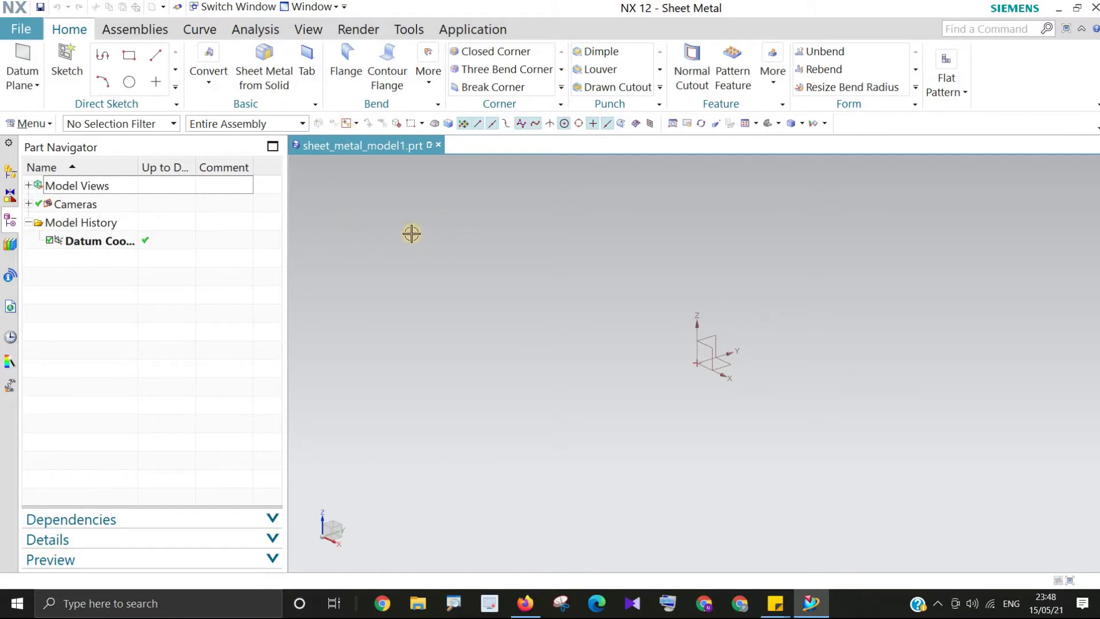
Start a Base tab feature and create its section sketch on the horizontal XY plane
{"action": "left_click", "coordinate": [308, 65]}
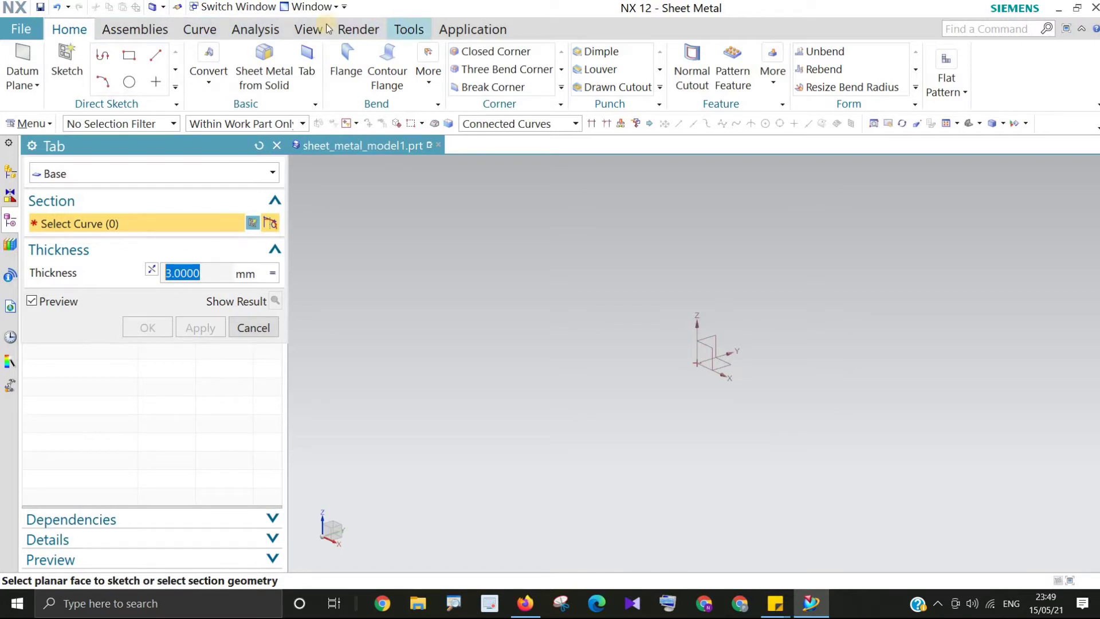
{"action": "left_click", "coordinate": [309, 74]}
{"action": "left_click", "coordinate": [308, 77]}
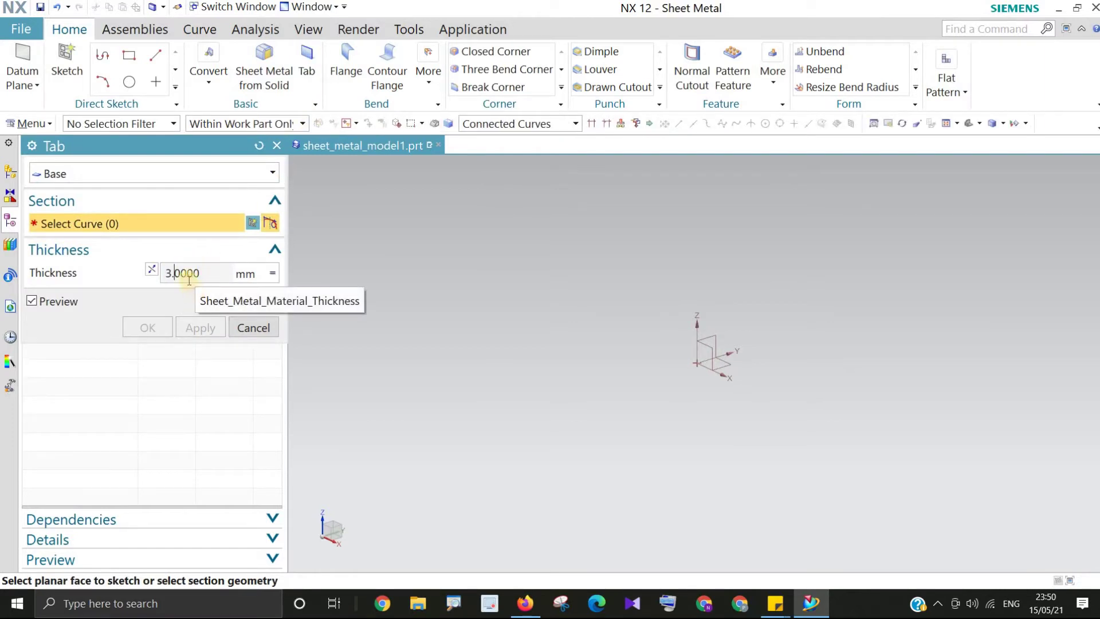
{"action": "left_click", "coordinate": [177, 213]}
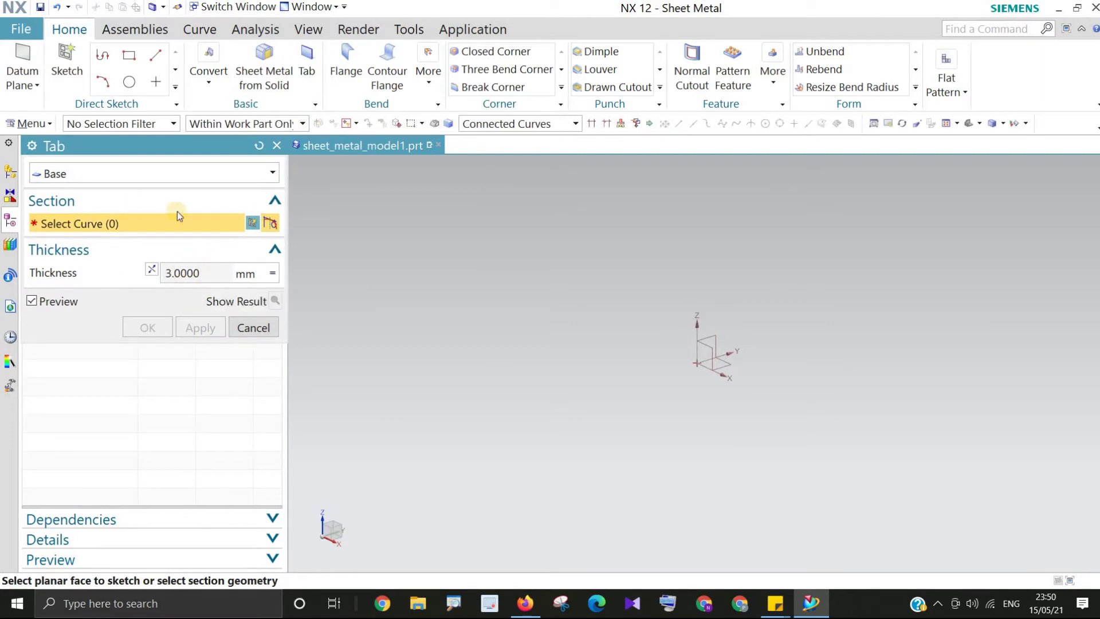
{"action": "left_click", "coordinate": [254, 226]}
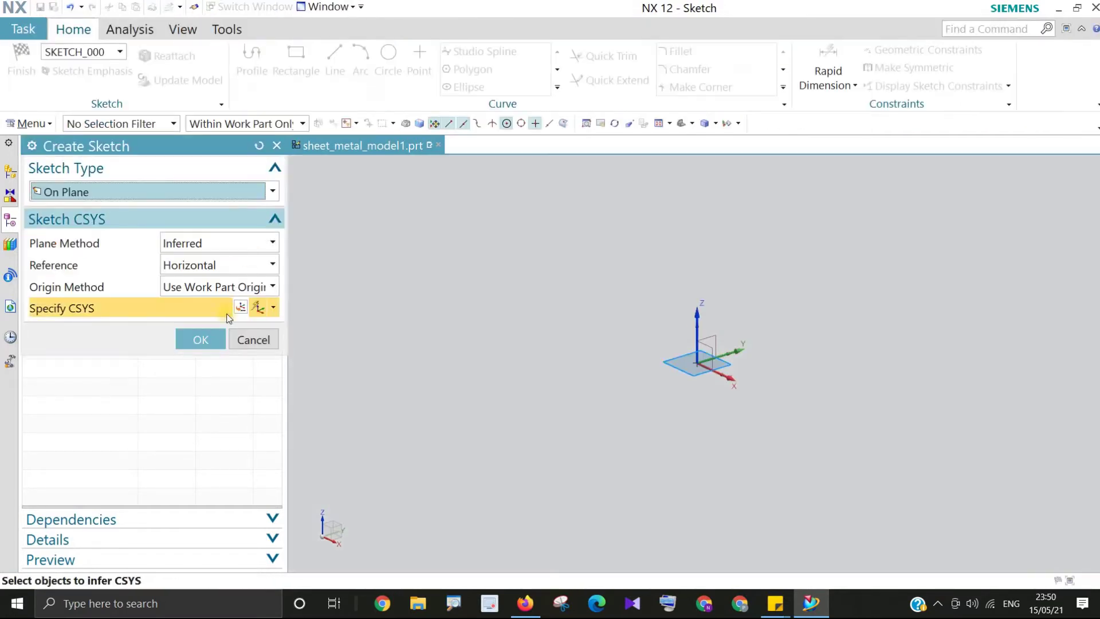
{"action": "left_click", "coordinate": [198, 345]}
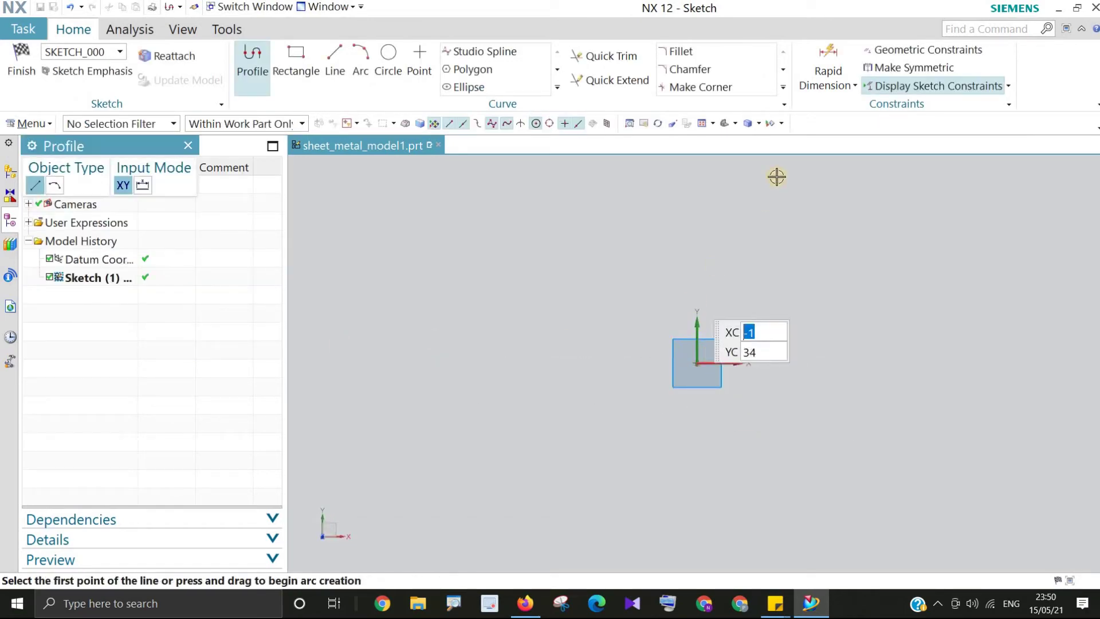
Sketch a rectangle from its centre at the origin, about 142 mm wide and 102 mm high
{"action": "left_click", "coordinate": [736, 123]}
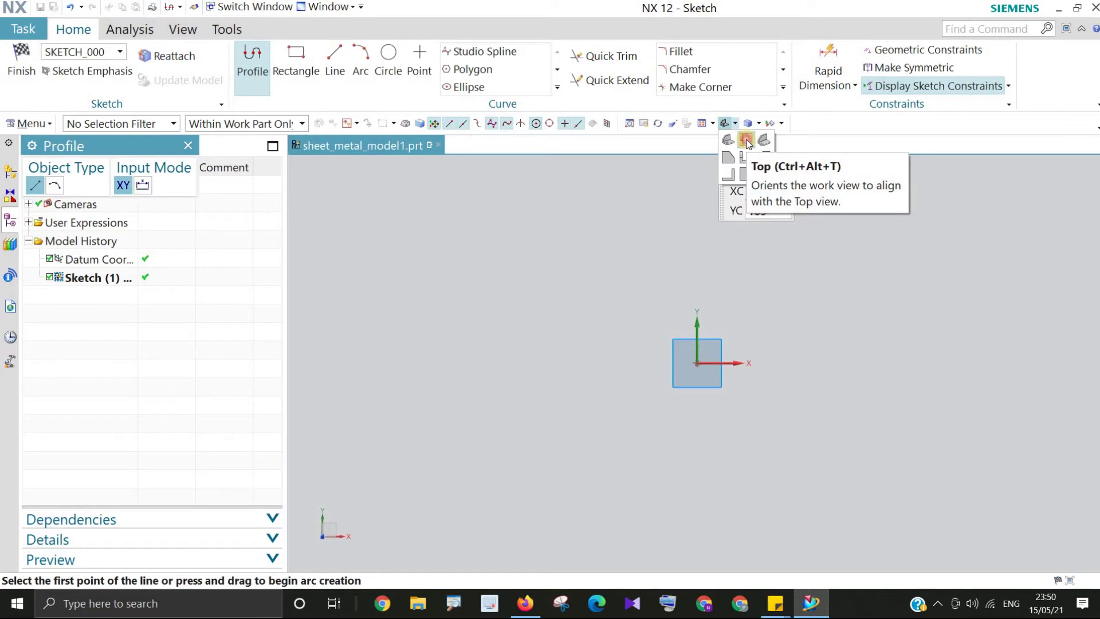
{"action": "left_click", "coordinate": [746, 141]}
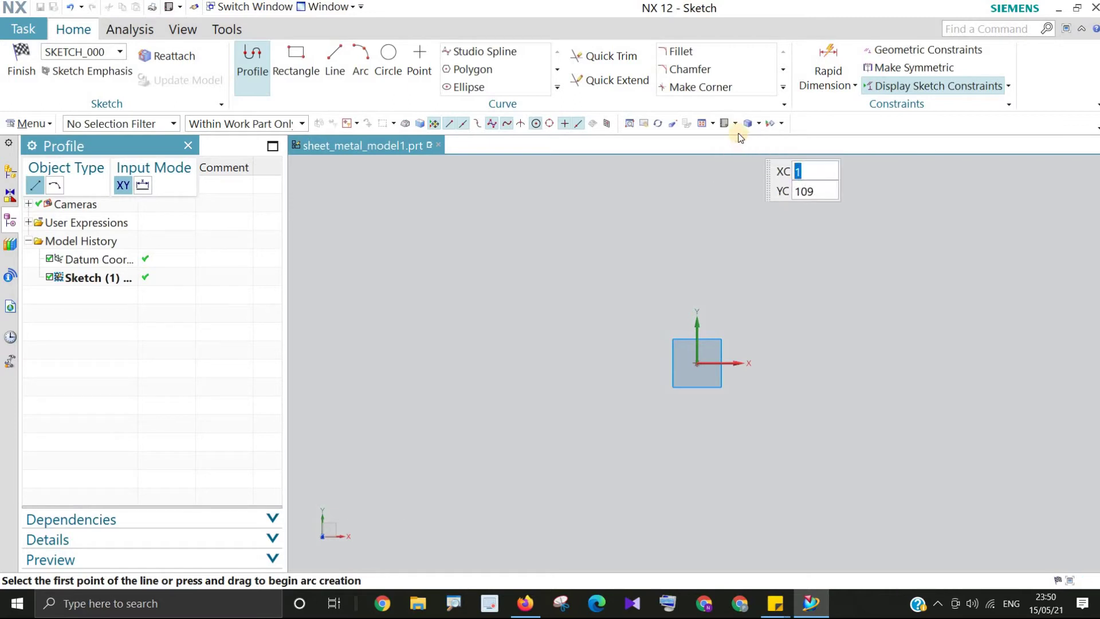
{"action": "left_click", "coordinate": [736, 123]}
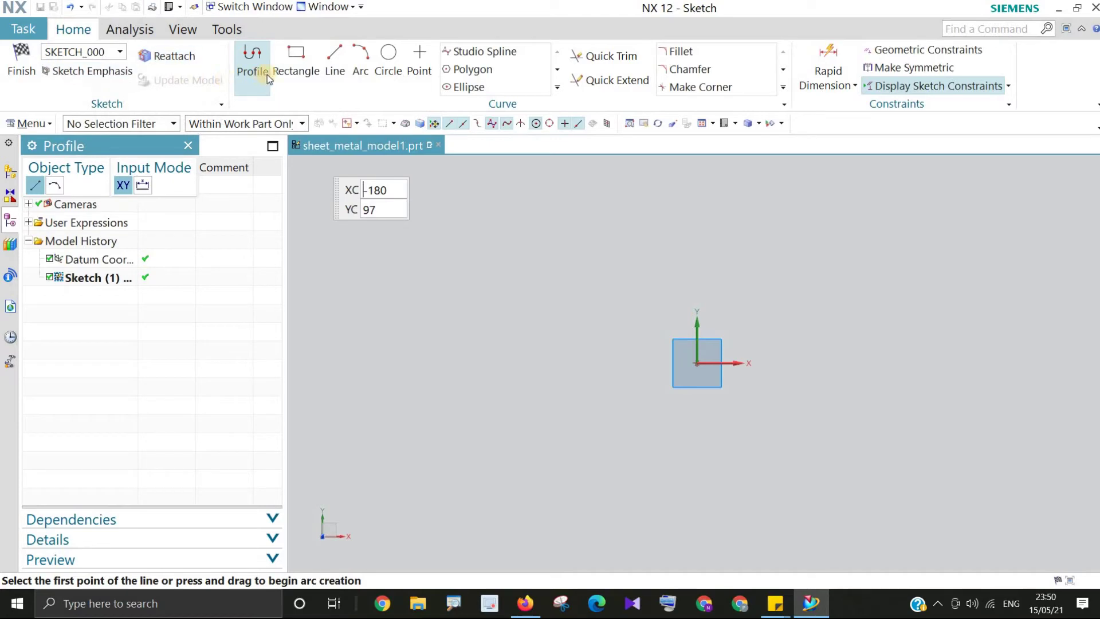
{"action": "left_click", "coordinate": [301, 66]}
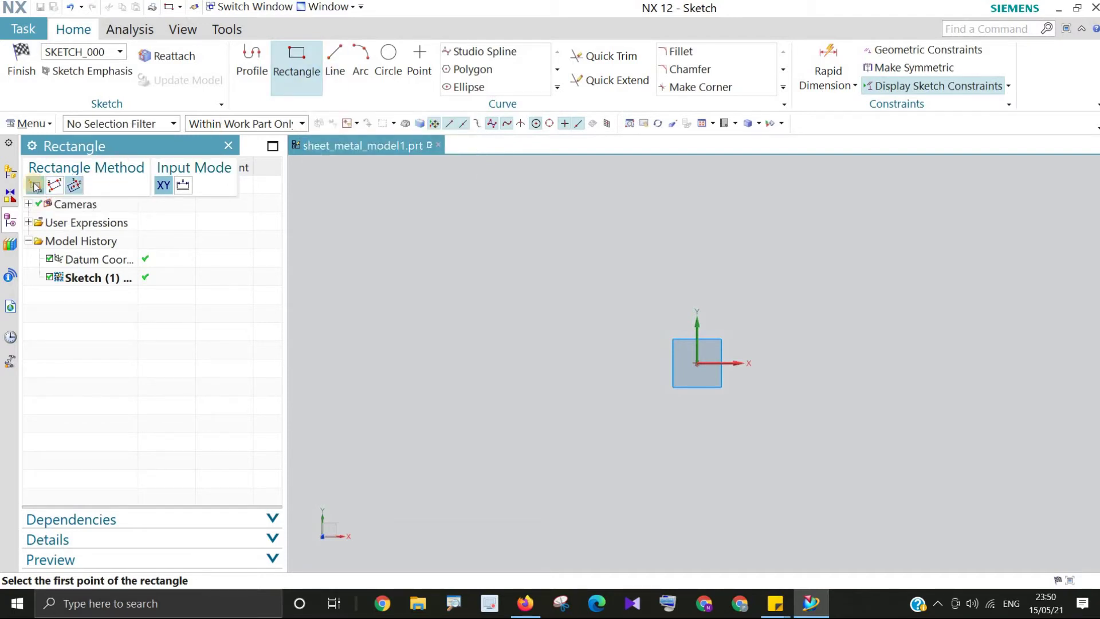
{"action": "left_click", "coordinate": [72, 186]}
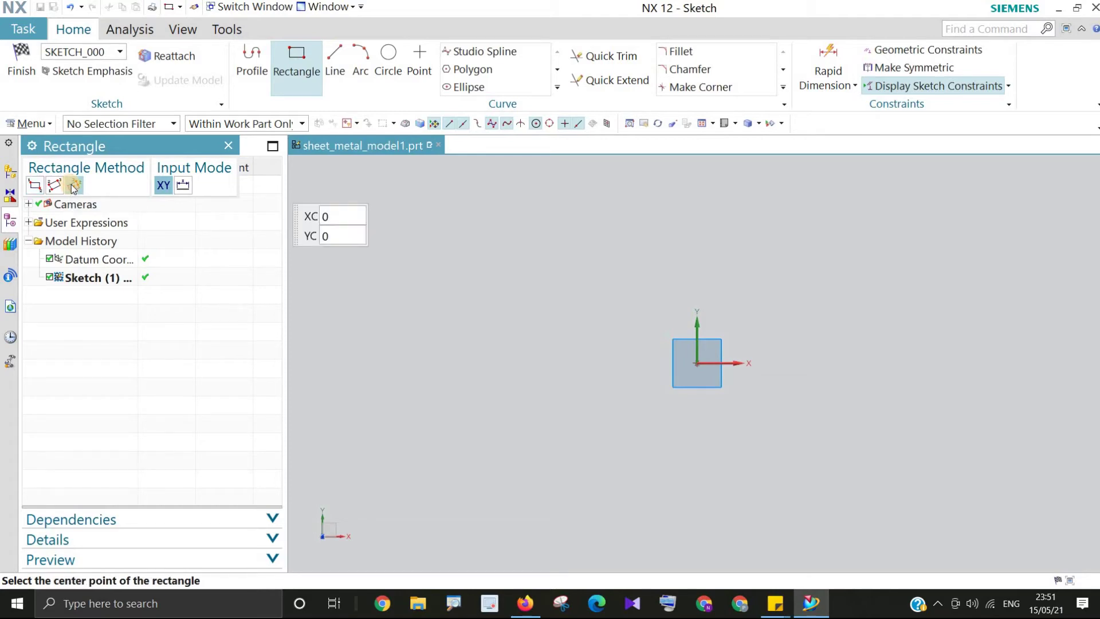
{"action": "left_click", "coordinate": [696, 363]}
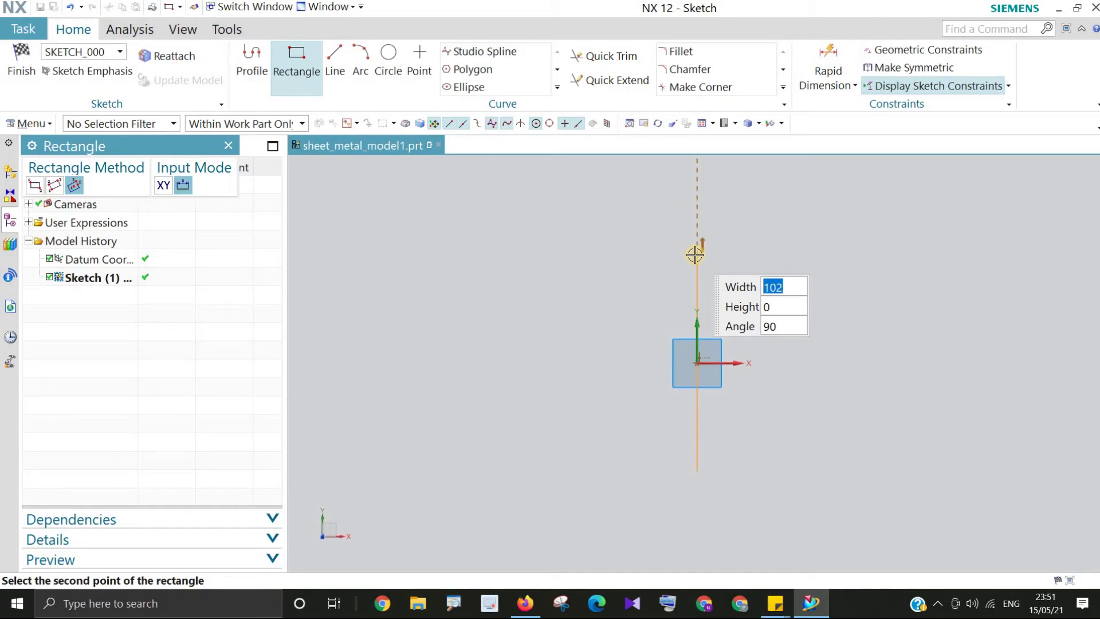
{"action": "left_click", "coordinate": [696, 254]}
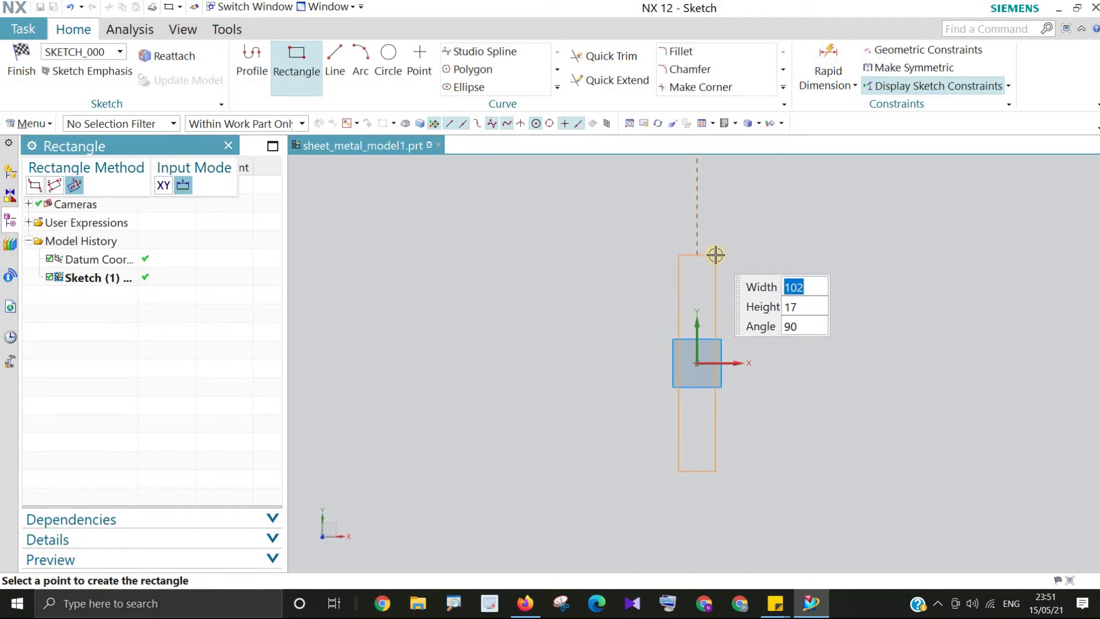
{"action": "left_click", "coordinate": [847, 246]}
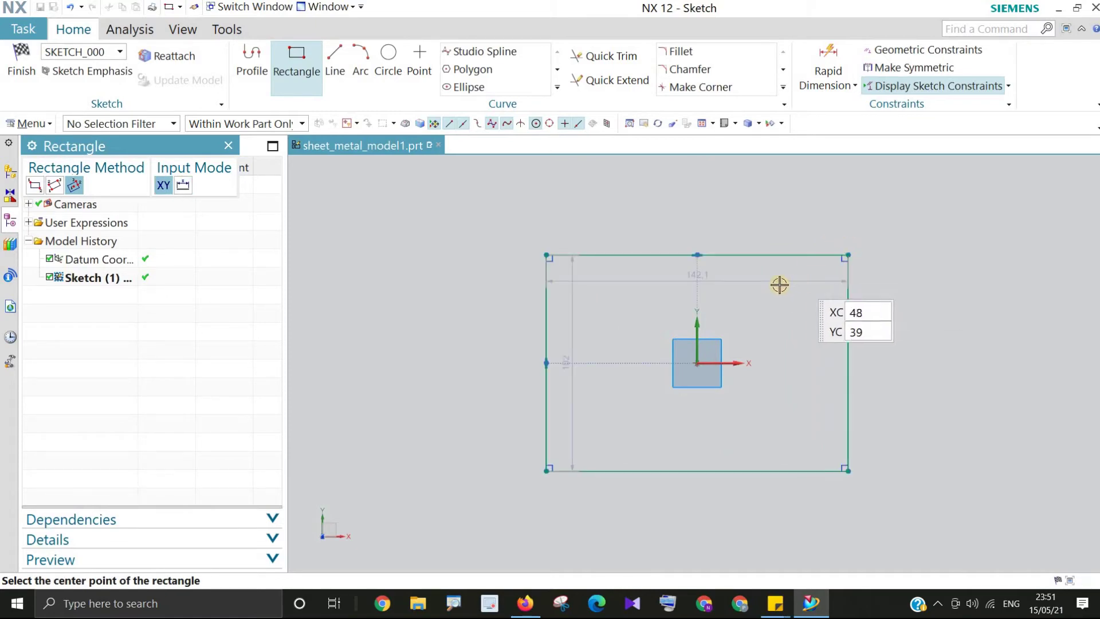
{"action": "right_click", "coordinate": [761, 231]}
{"action": "left_click", "coordinate": [785, 236]}
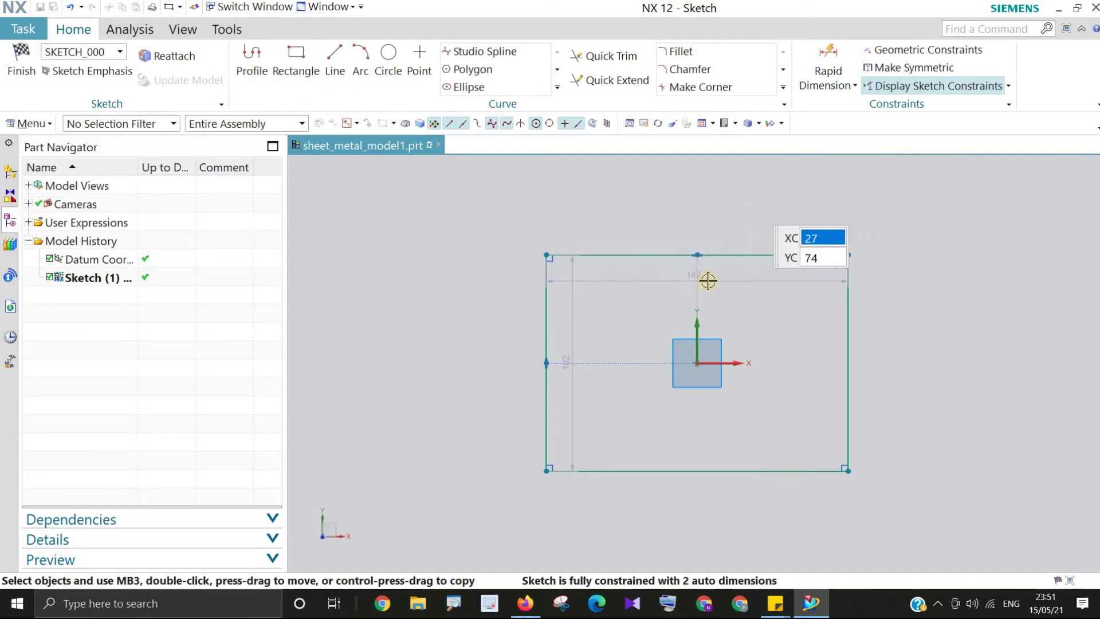
Move the rectangle's width dimension above its upper edge and set it to 150 mm
{"action": "left_click", "coordinate": [700, 280]}
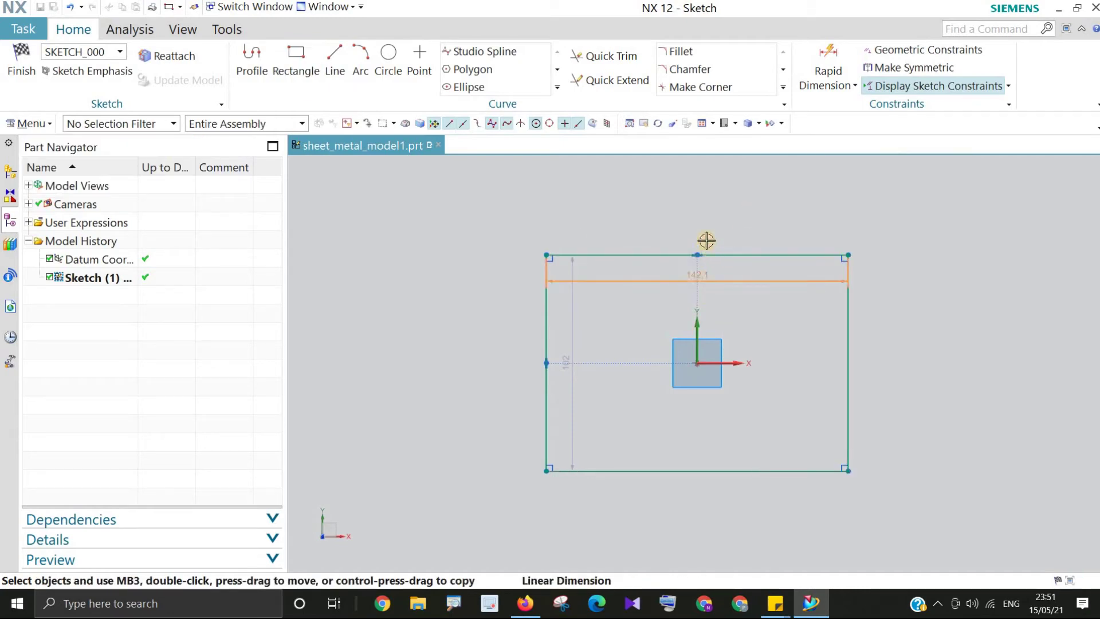
{"action": "left_click", "coordinate": [698, 273]}
{"action": "left_click_drag", "start_coordinate": [688, 234], "coordinate": [696, 218]}
{"action": "double_click", "coordinate": [695, 217]}
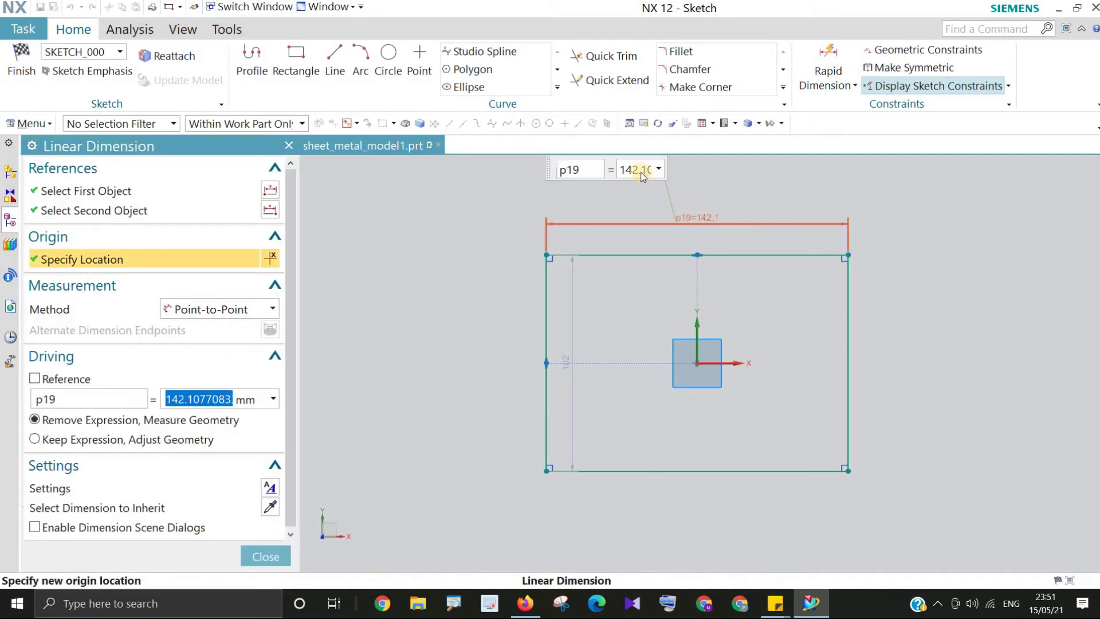
{"action": "left_click", "coordinate": [624, 171]}
{"action": "left_click_drag", "start_coordinate": [629, 171], "coordinate": [666, 173]}
{"action": "type", "text": "150"}
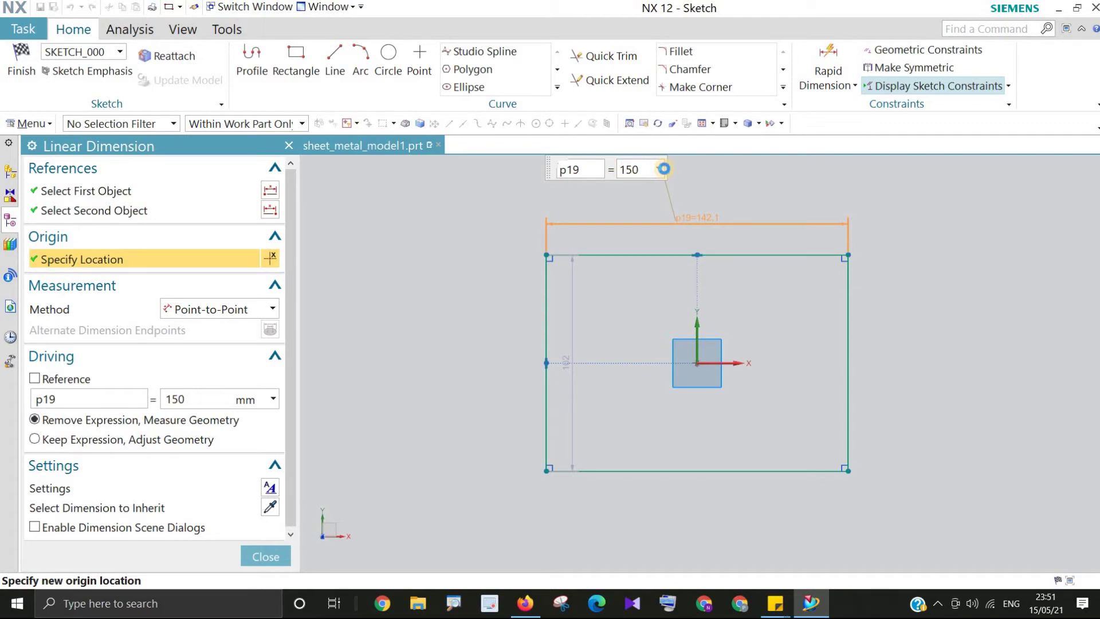
{"action": "key", "text": "Return"}
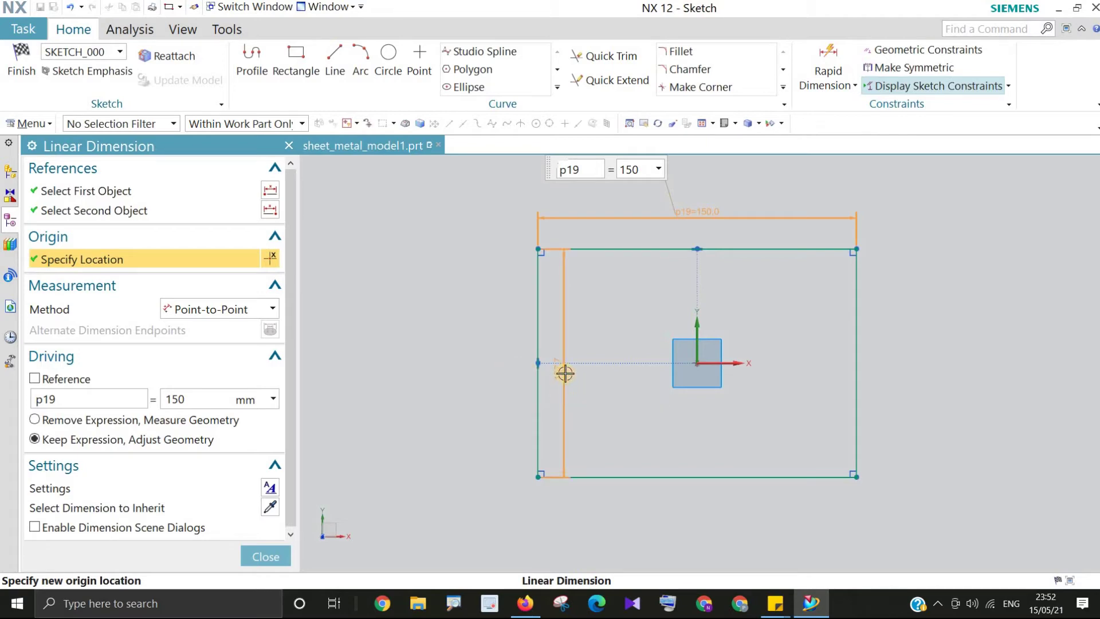
{"action": "double_click", "coordinate": [563, 372]}
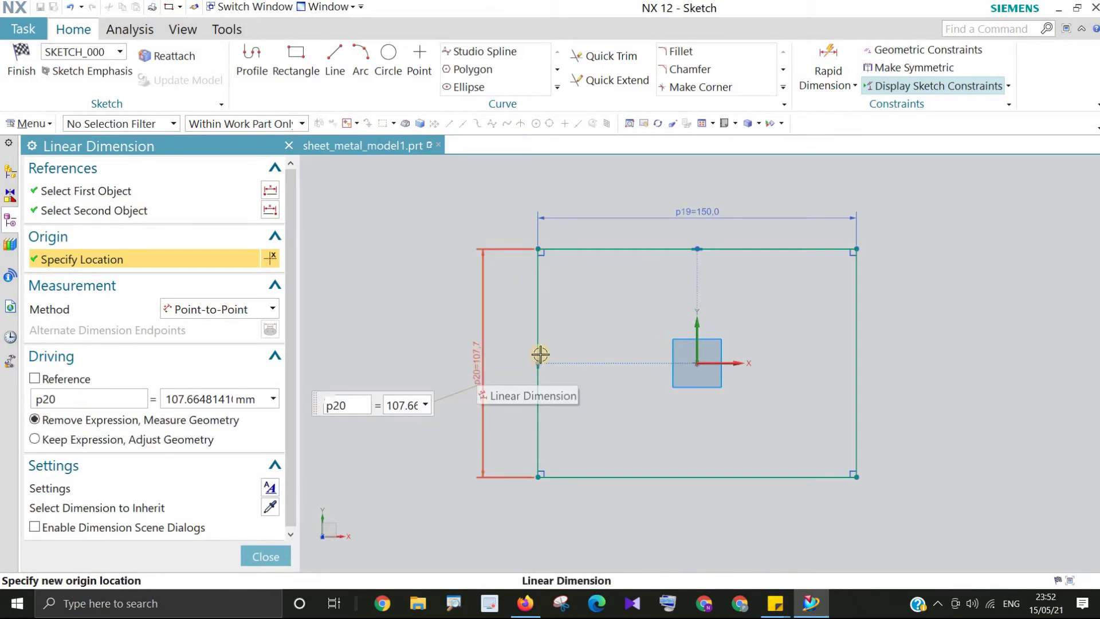
{"action": "left_click", "coordinate": [435, 390]}
{"action": "left_click", "coordinate": [390, 406]}
{"action": "left_click_drag", "start_coordinate": [388, 408], "coordinate": [475, 424]}
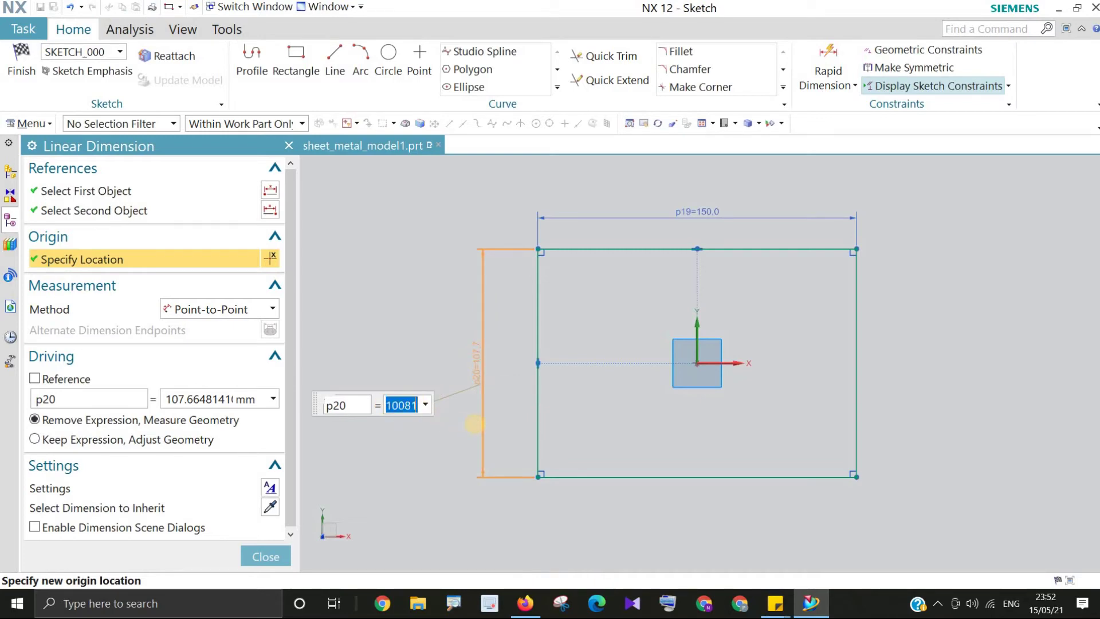
{"action": "type", "text": "107.66"}
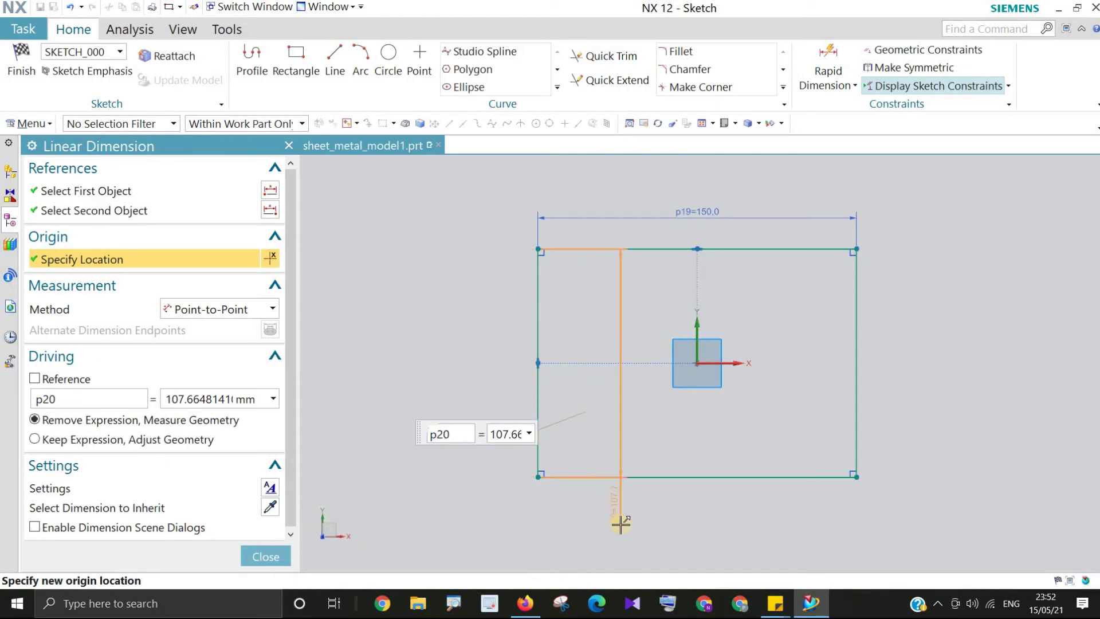
{"action": "left_click", "coordinate": [587, 363]}
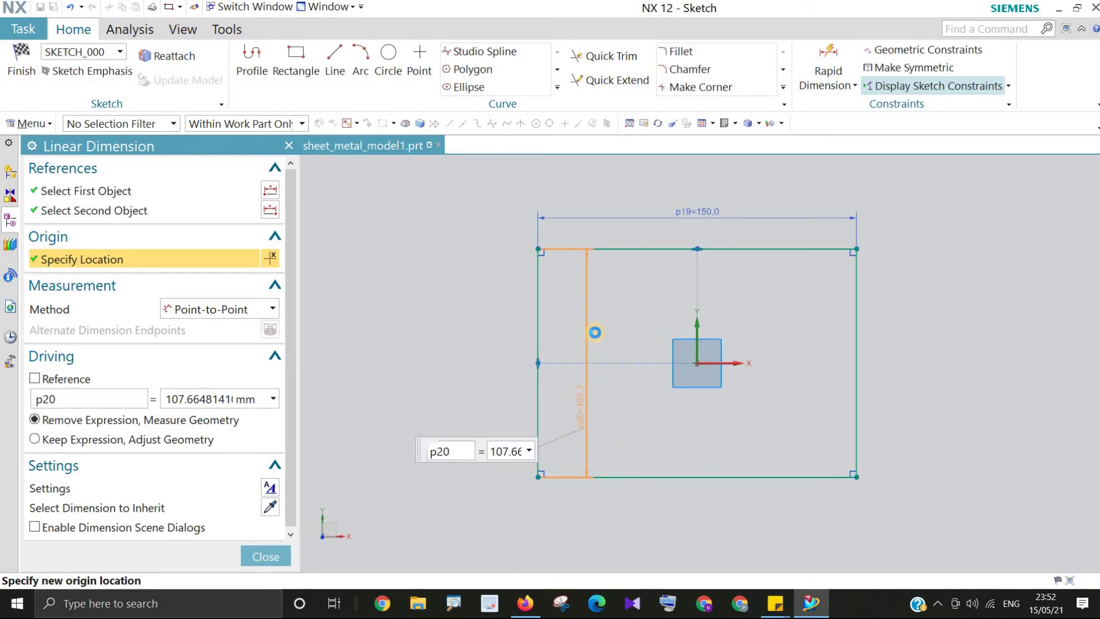
{"action": "middle_click", "coordinate": [594, 329]}
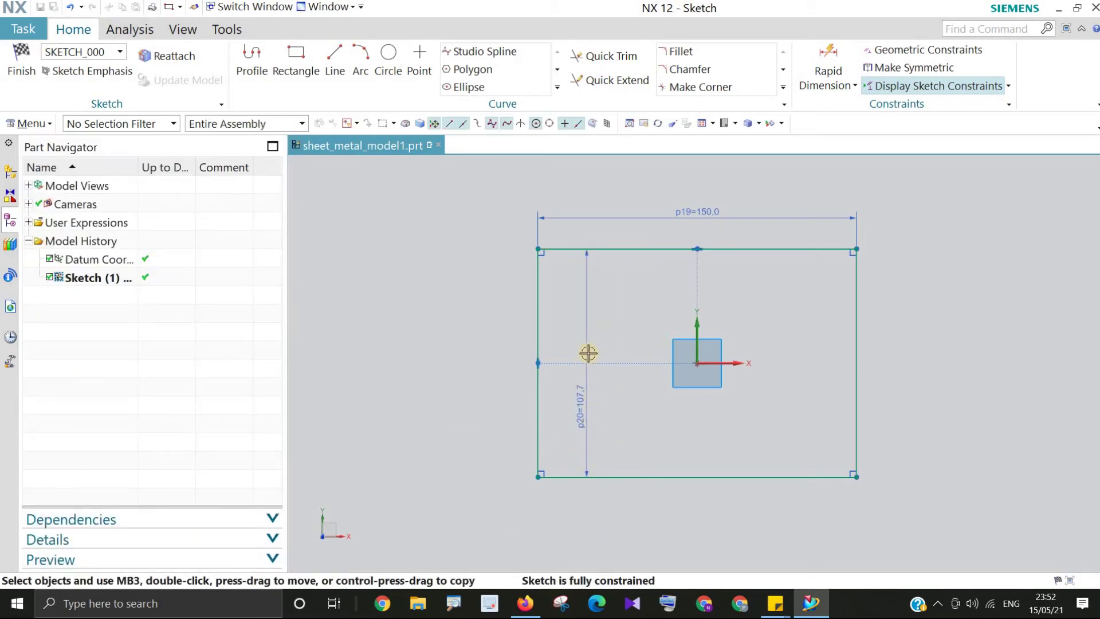
Move the rectangle's height dimension outside its left edge and set it to 100 mm
{"action": "left_click_drag", "start_coordinate": [587, 334], "coordinate": [567, 333]}
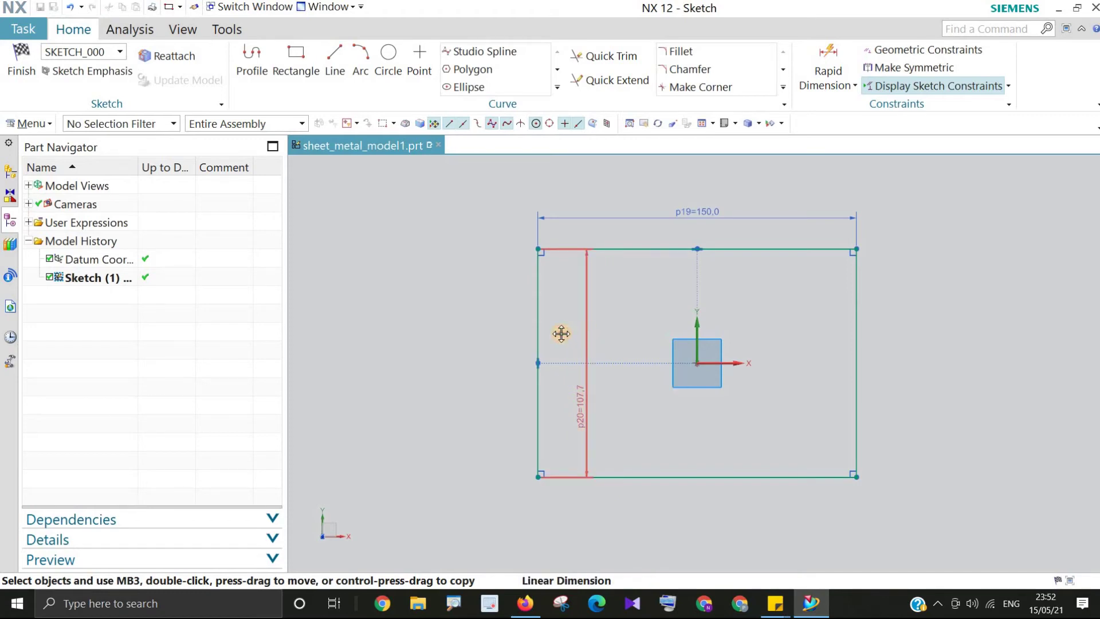
{"action": "mouse_move", "coordinate": [487, 333]}
{"action": "left_mouse_down"}
{"action": "mouse_move", "coordinate": [454, 339]}
{"action": "mouse_move", "coordinate": [479, 350]}
{"action": "left_mouse_up"}
{"action": "double_click", "coordinate": [479, 350]}
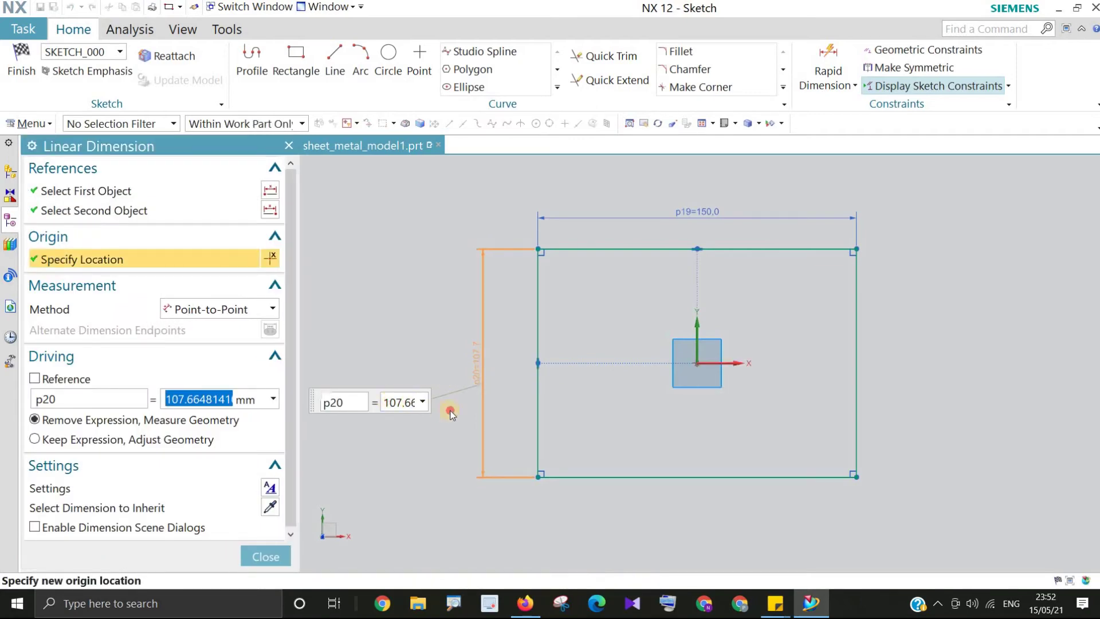
{"action": "type", "text": "10"}
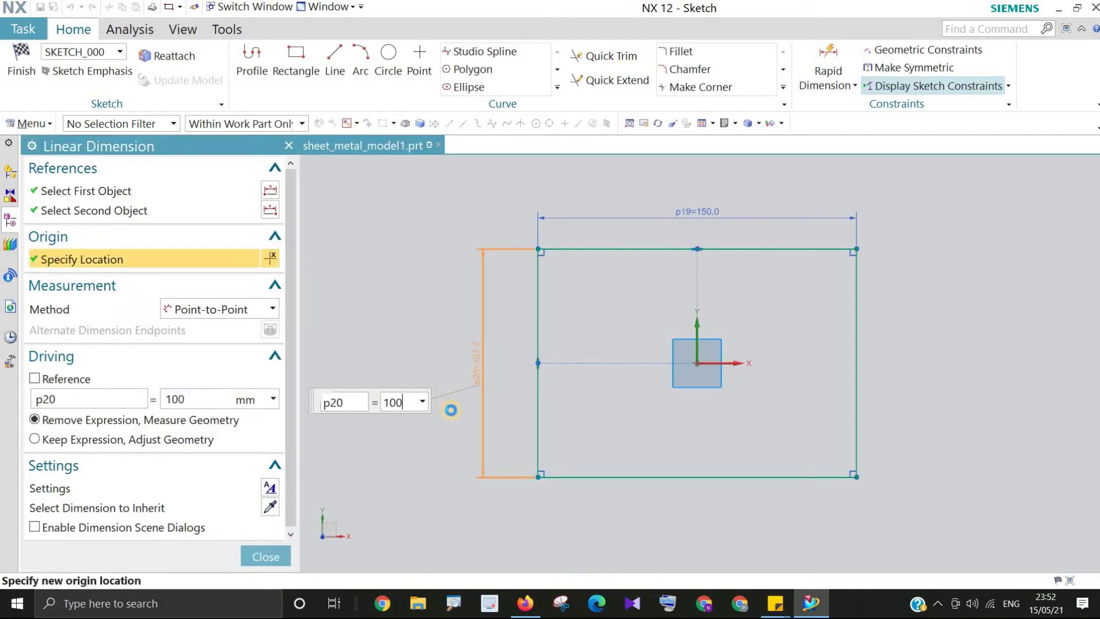
{"action": "type", "text": "0"}
{"action": "key", "text": "Return"}
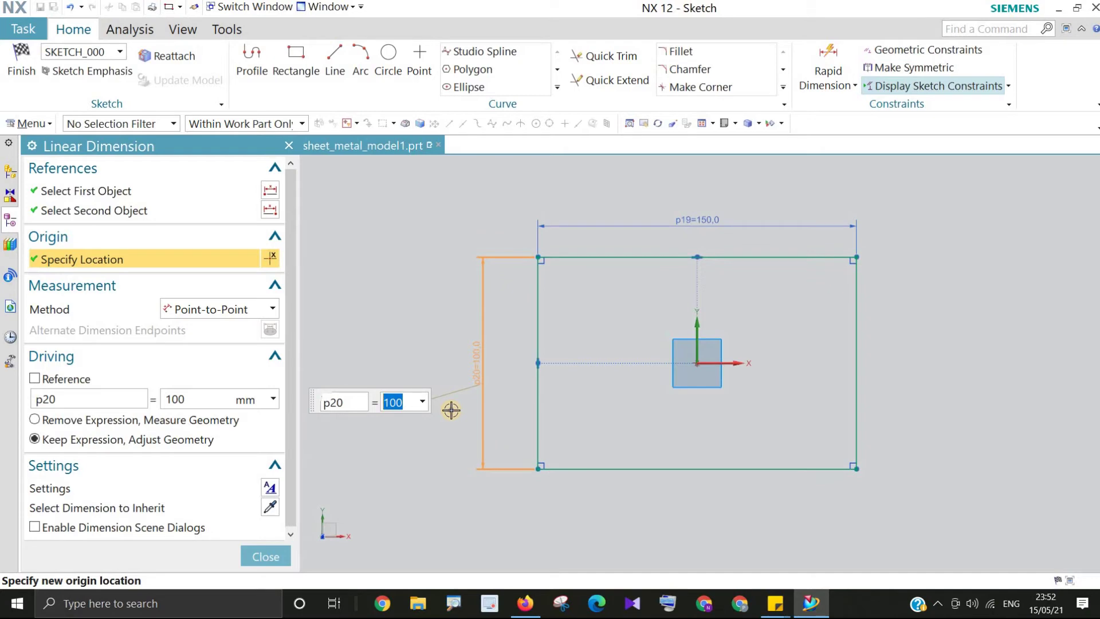
{"action": "right_click", "coordinate": [451, 409]}
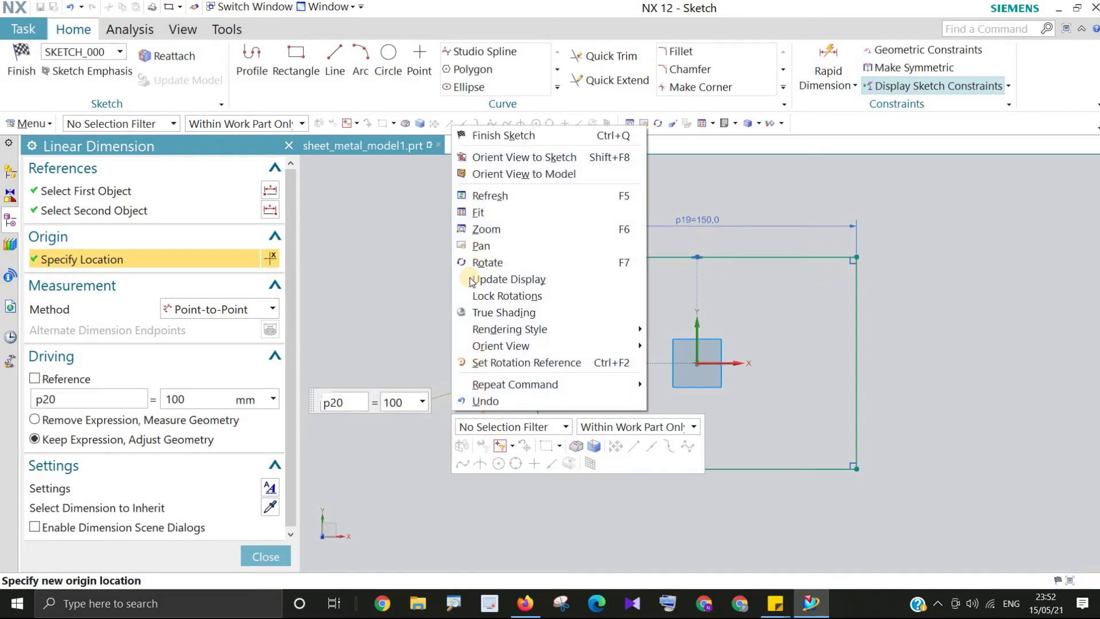
Finish the rectangle sketch and create the base tab from it with a thickness of 3 mm
{"action": "left_click", "coordinate": [389, 366]}
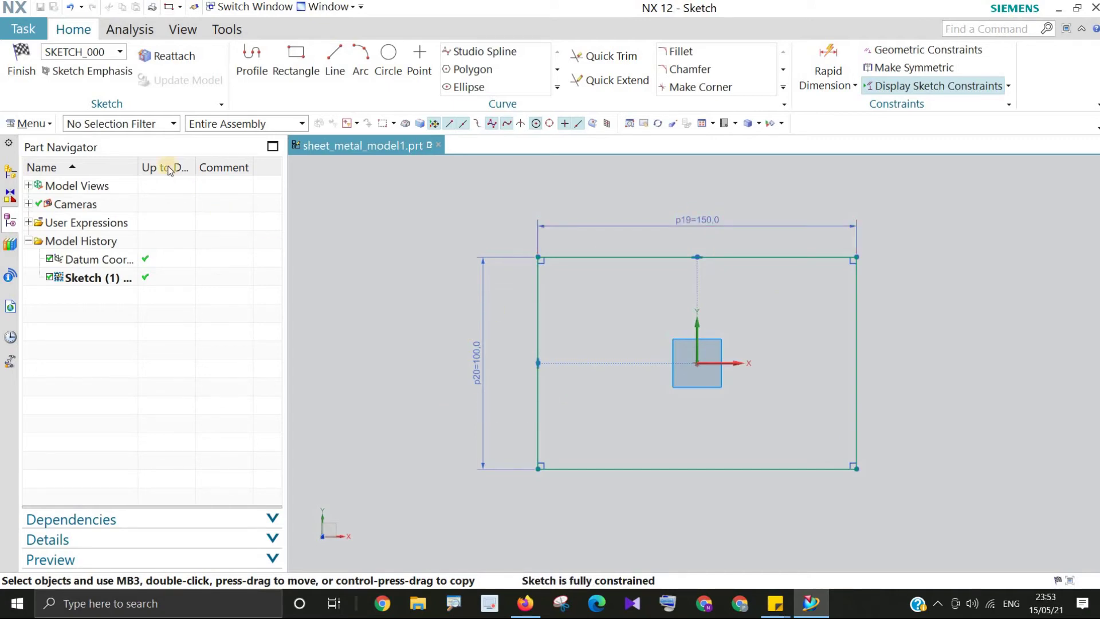
{"action": "left_click", "coordinate": [20, 69]}
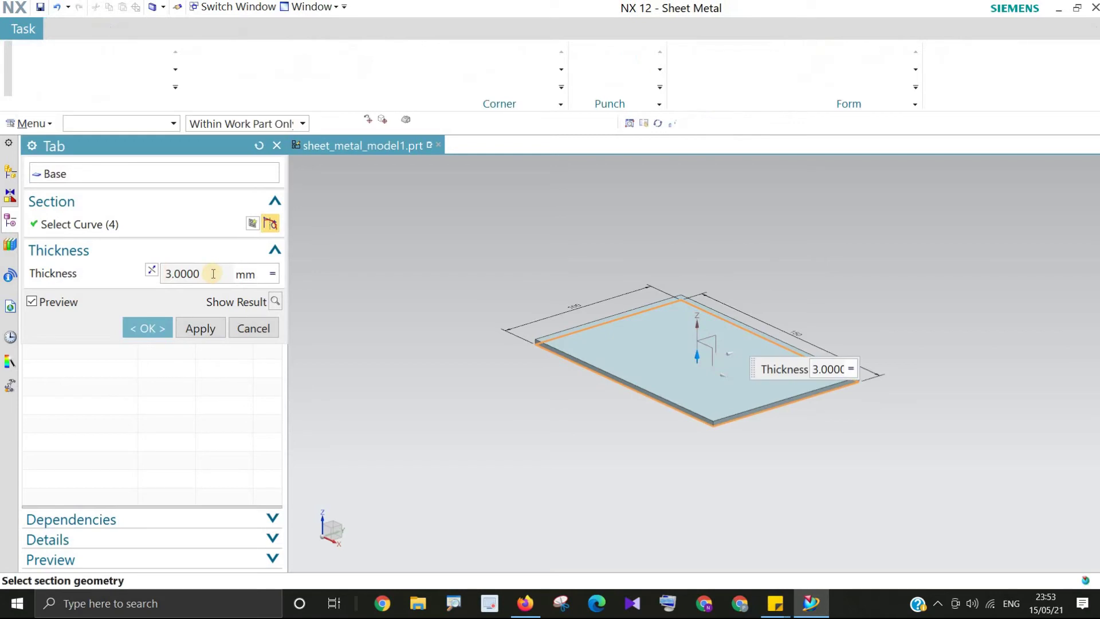
{"action": "left_click", "coordinate": [152, 329]}
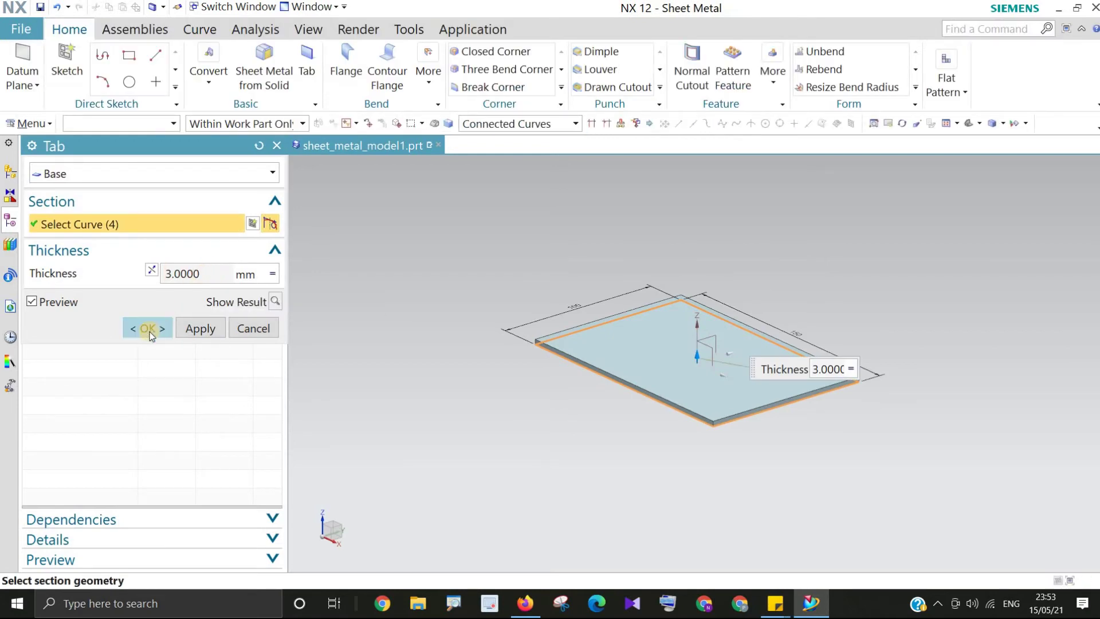
{"action": "left_click", "coordinate": [168, 273]}
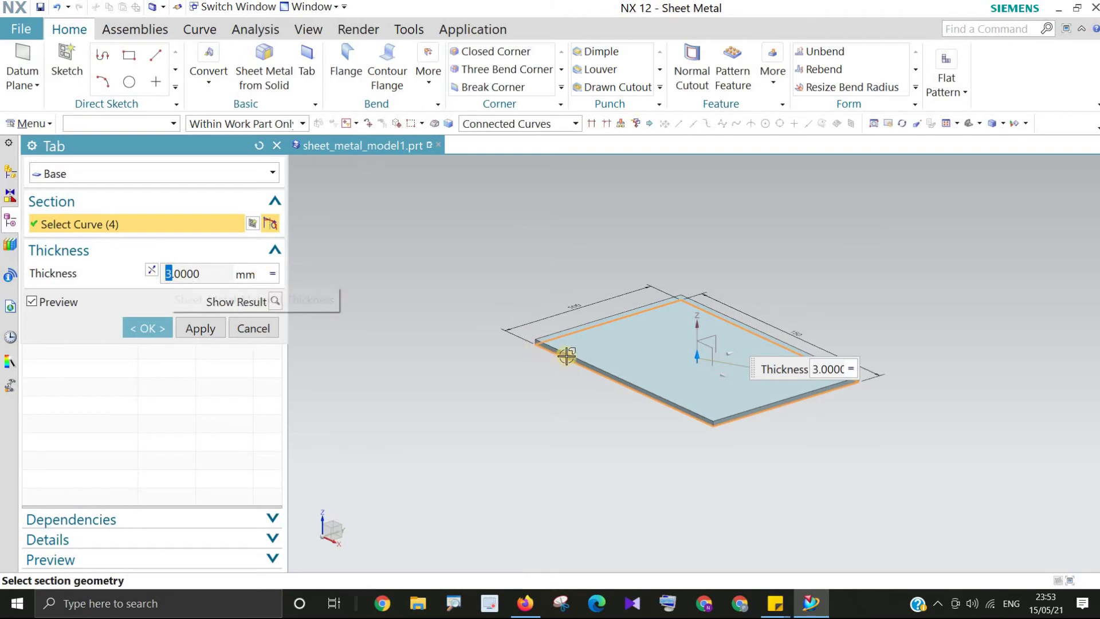
{"action": "left_click", "coordinate": [146, 329]}
{"action": "left_click", "coordinate": [144, 329]}
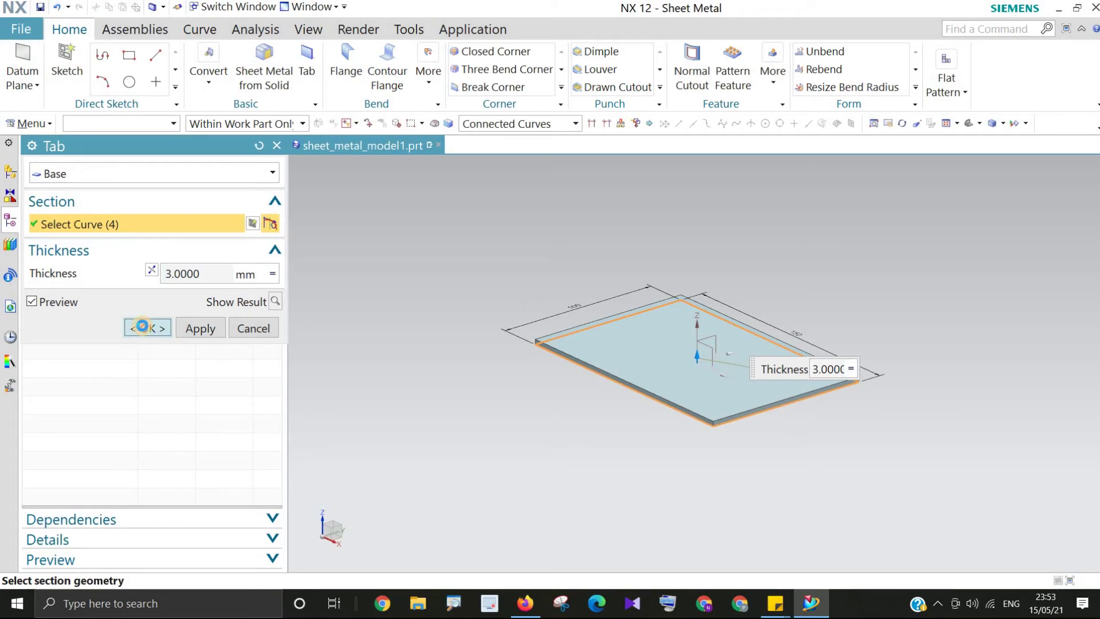
{"action": "left_click", "coordinate": [143, 328]}
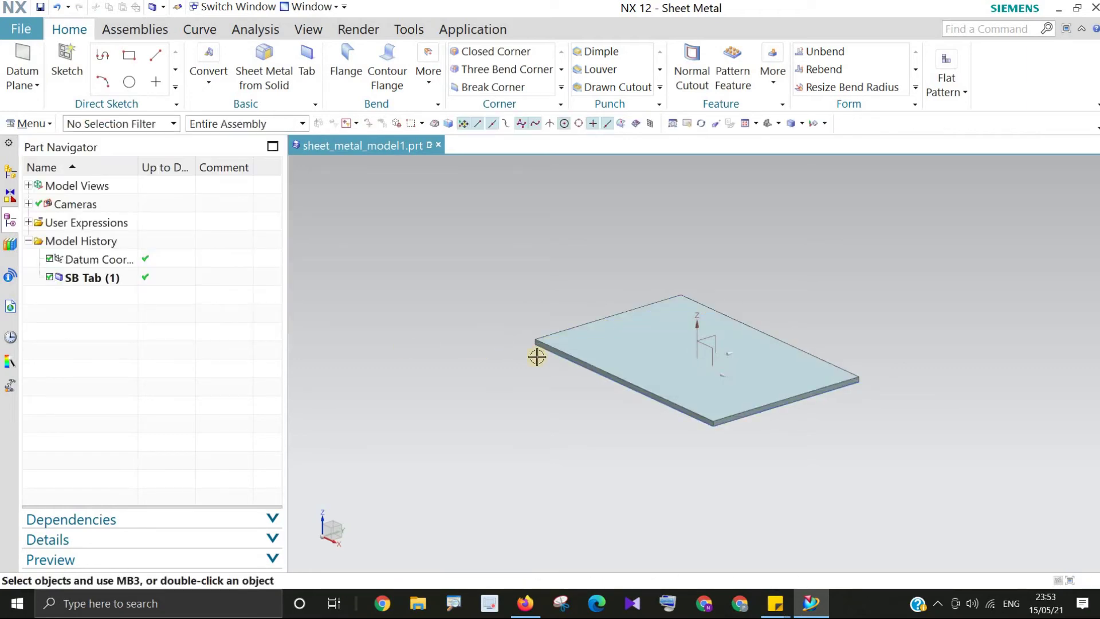
{"action": "middle_click_drag", "start_coordinate": [695, 304], "coordinate": [161, 298]}
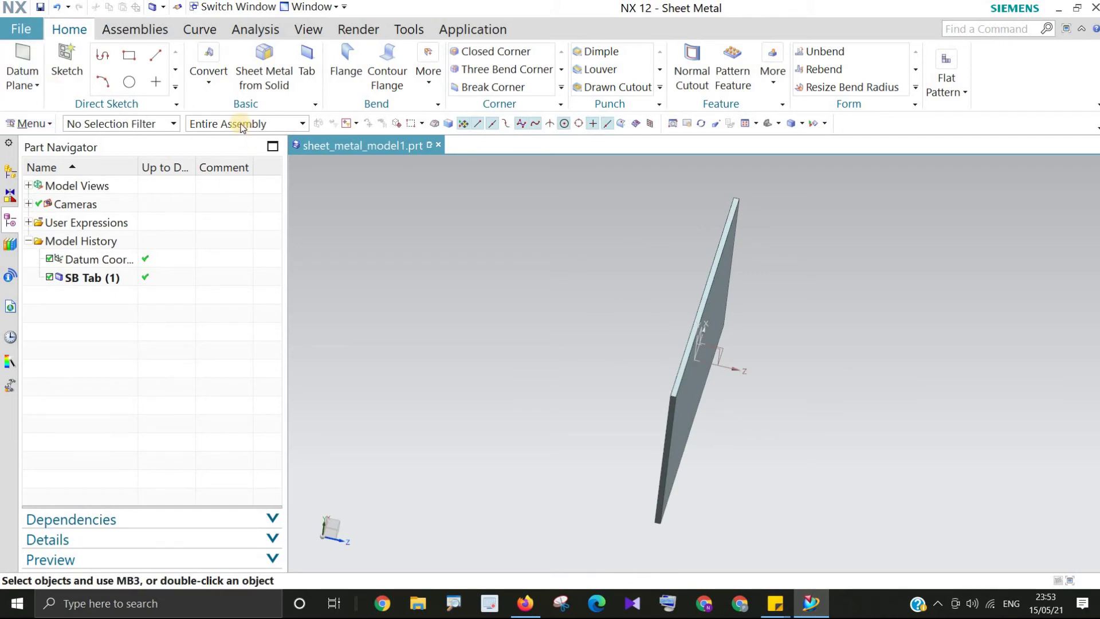
{"action": "middle_click_drag", "start_coordinate": [369, 277], "coordinate": [344, 266]}
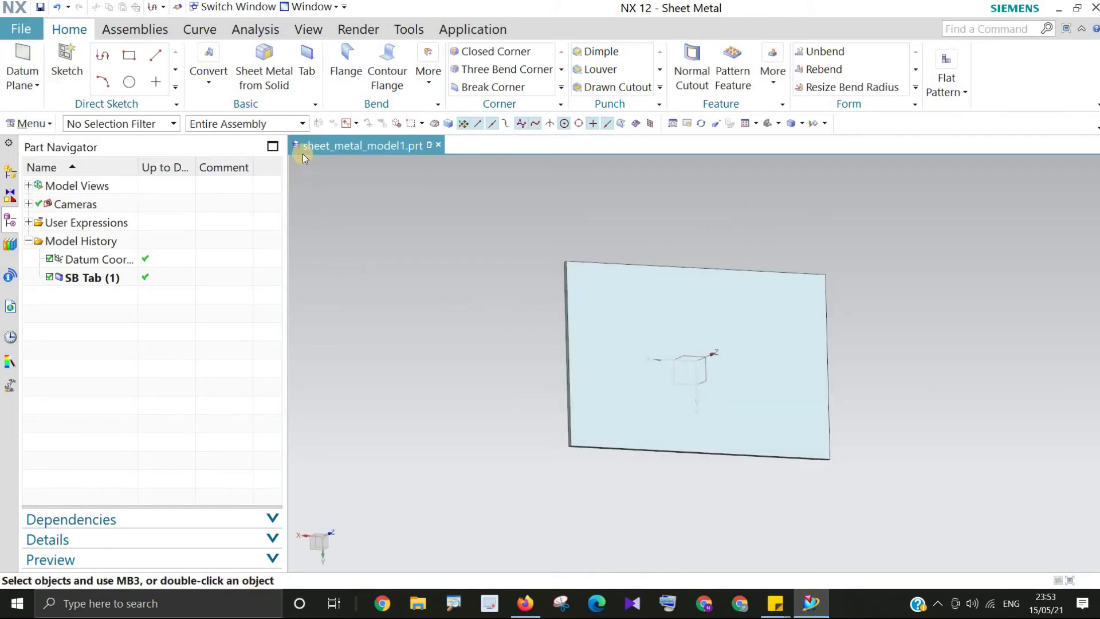
{"action": "left_click", "coordinate": [694, 324]}
{"action": "key", "text": "Escape"}
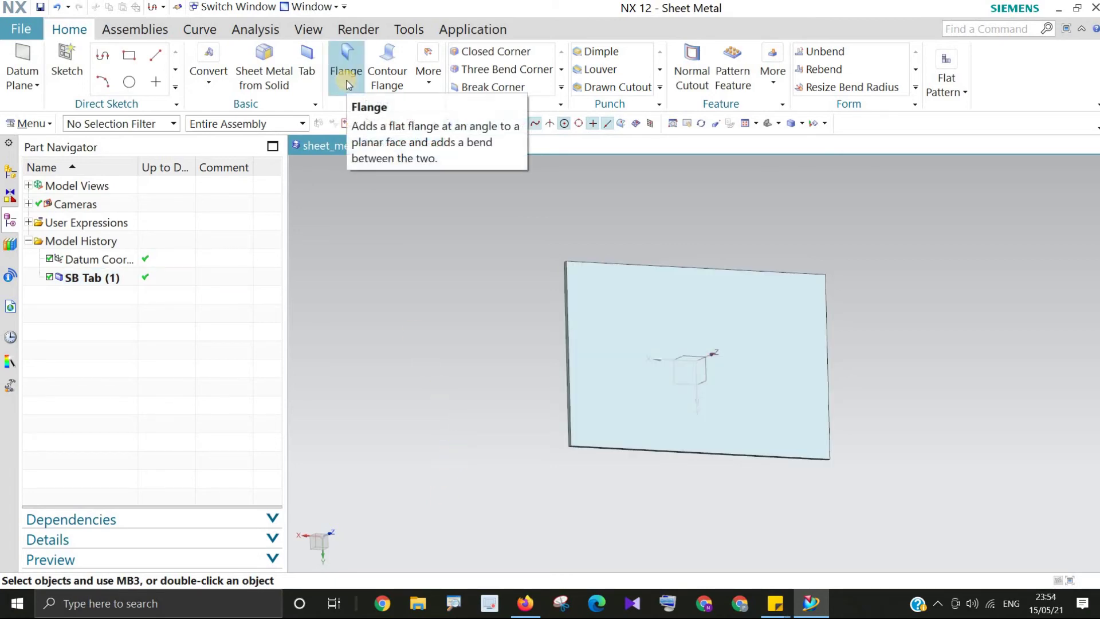
{"action": "left_click", "coordinate": [813, 348]}
{"action": "left_click", "coordinate": [67, 63]}
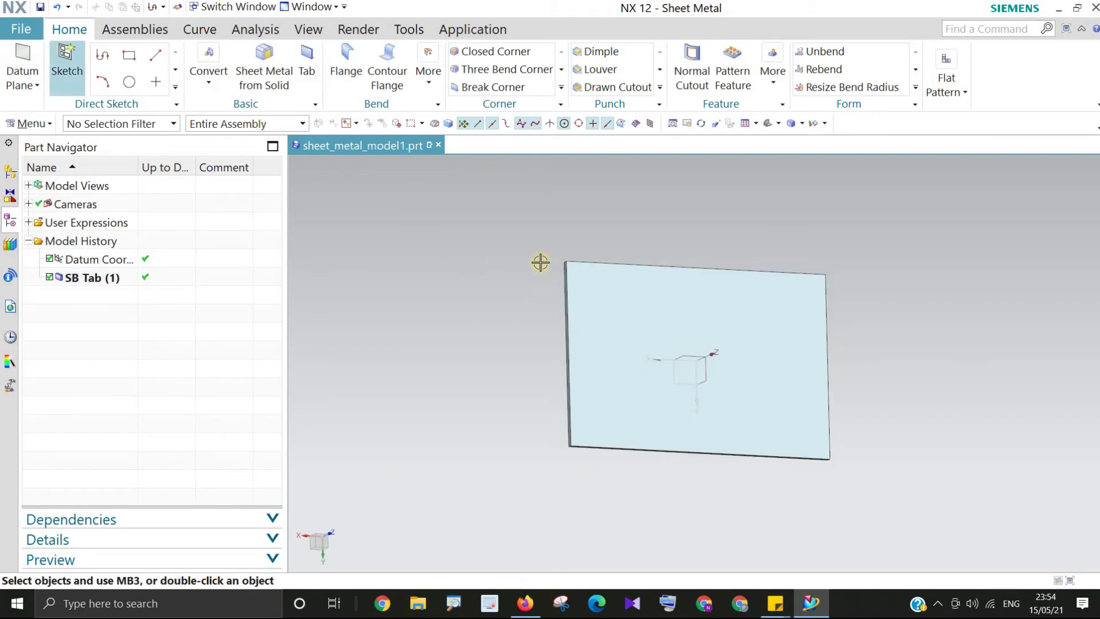
Set up a full-width flange 50 mm long, with Material Inside inset, on the base tab's two opposite short edges
{"action": "left_click", "coordinate": [345, 62]}
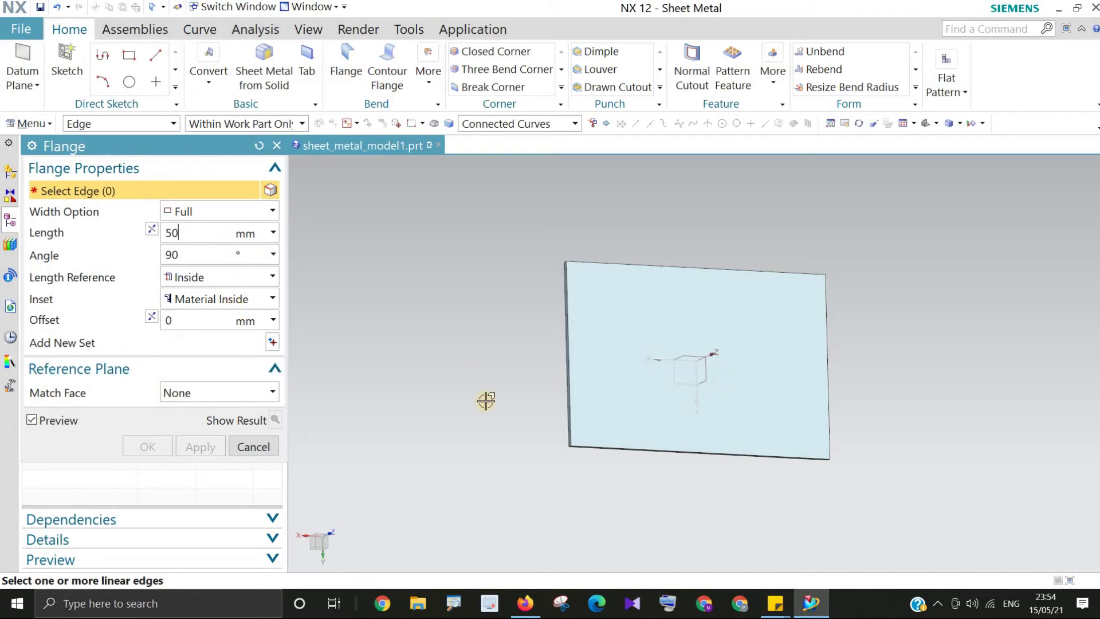
{"action": "middle_click_drag", "start_coordinate": [823, 334], "coordinate": [793, 340]}
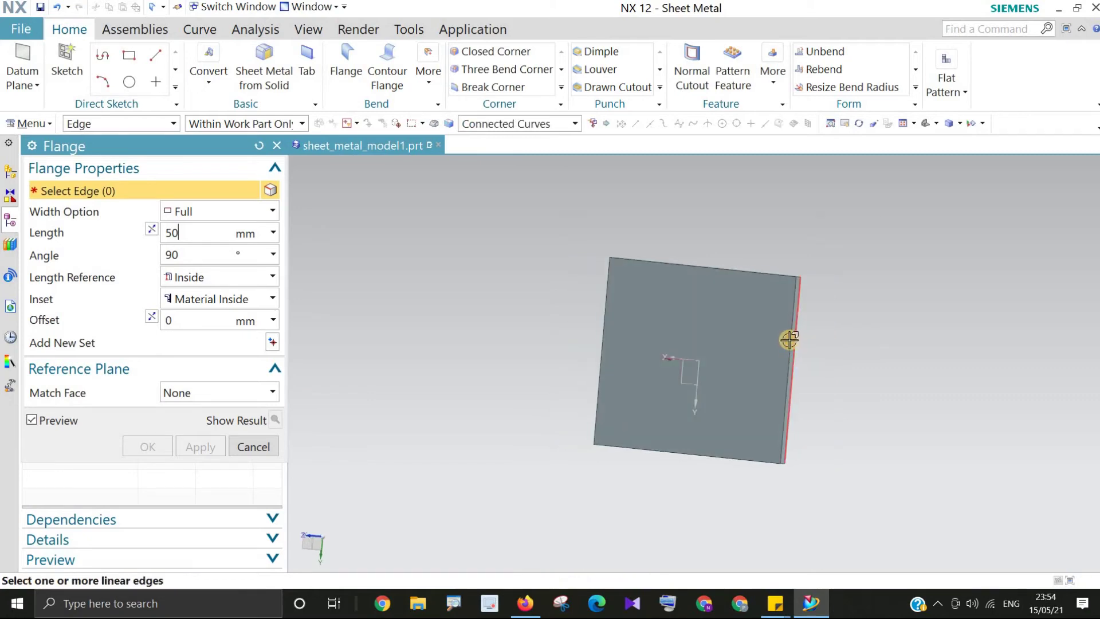
{"action": "left_click", "coordinate": [789, 339]}
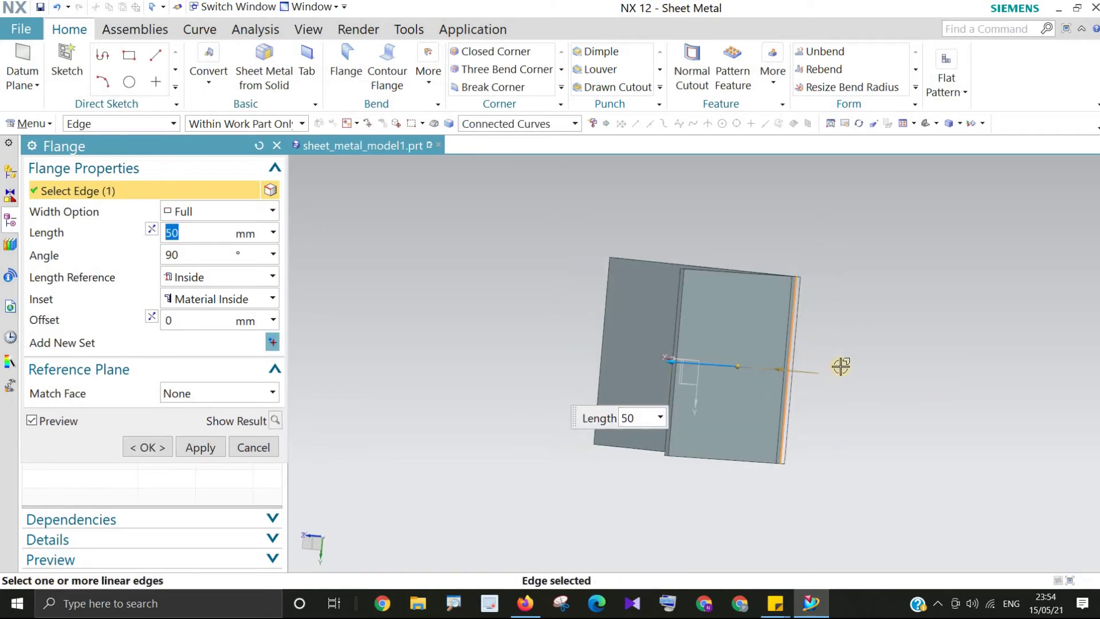
{"action": "middle_click_drag", "start_coordinate": [868, 273], "coordinate": [832, 340]}
{"action": "left_click", "coordinate": [802, 281]}
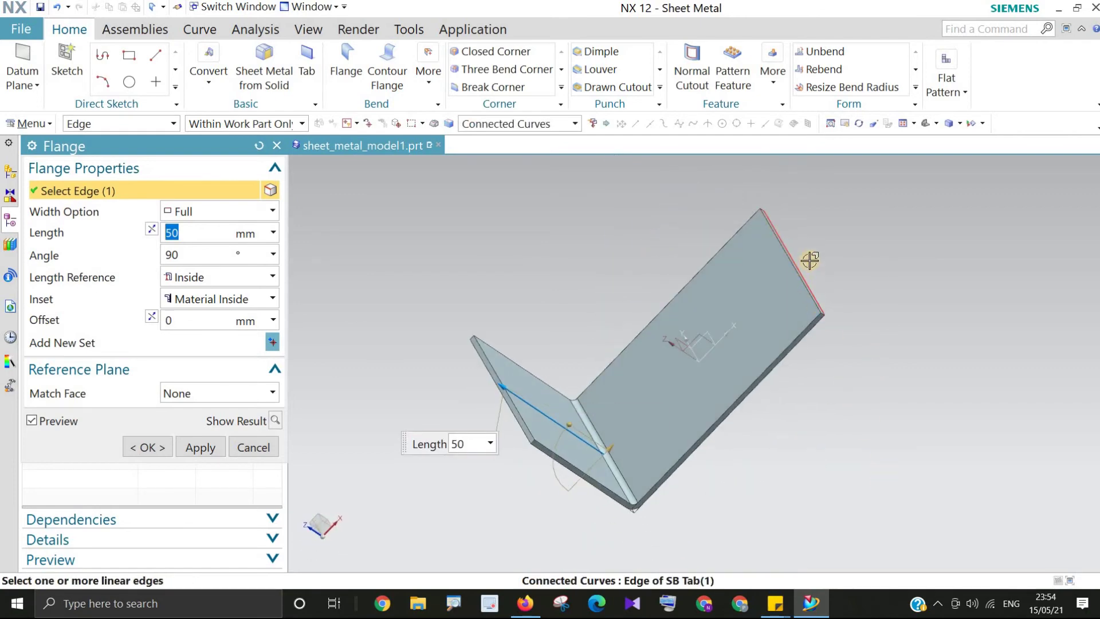
{"action": "scroll", "coordinate": [813, 267], "scroll_direction": "up", "scroll_amount": 3}
{"action": "middle_click_drag", "start_coordinate": [819, 278], "coordinate": [766, 294]}
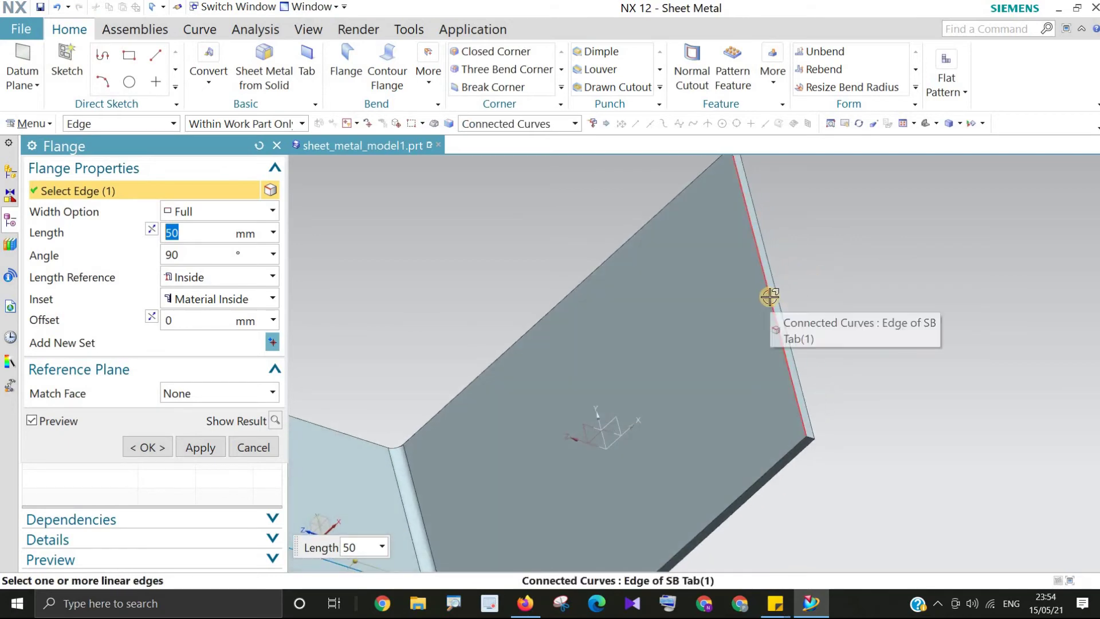
{"action": "left_click", "coordinate": [769, 296]}
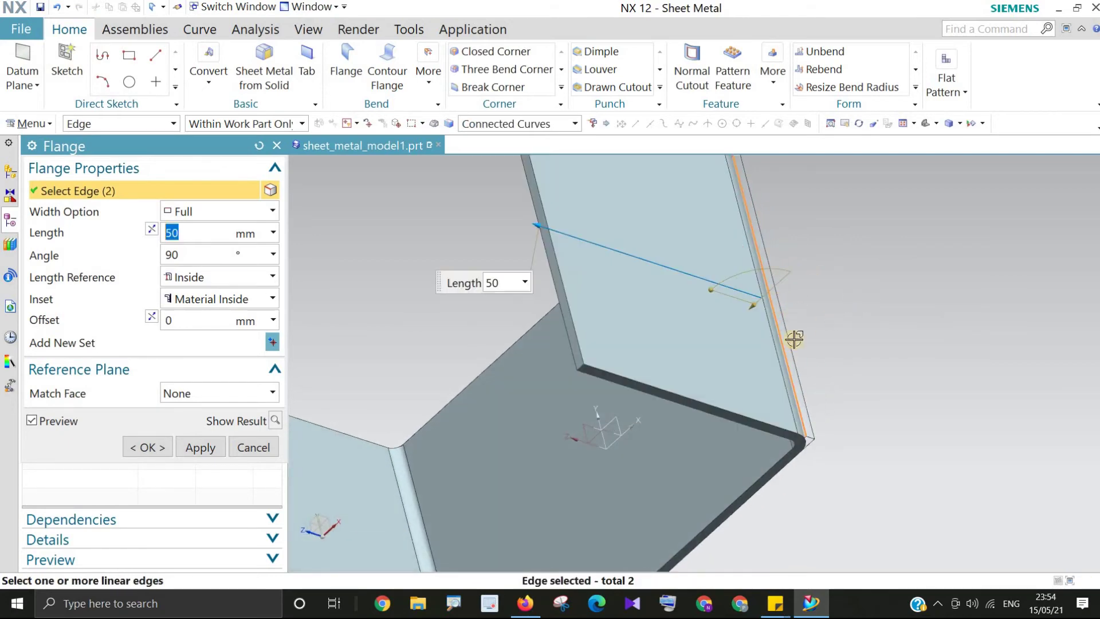
Set the angle of both flanges to 70° and create them
{"action": "scroll", "coordinate": [787, 305], "scroll_direction": "down", "scroll_amount": 5}
{"action": "middle_click_drag", "start_coordinate": [744, 393], "coordinate": [560, 282]}
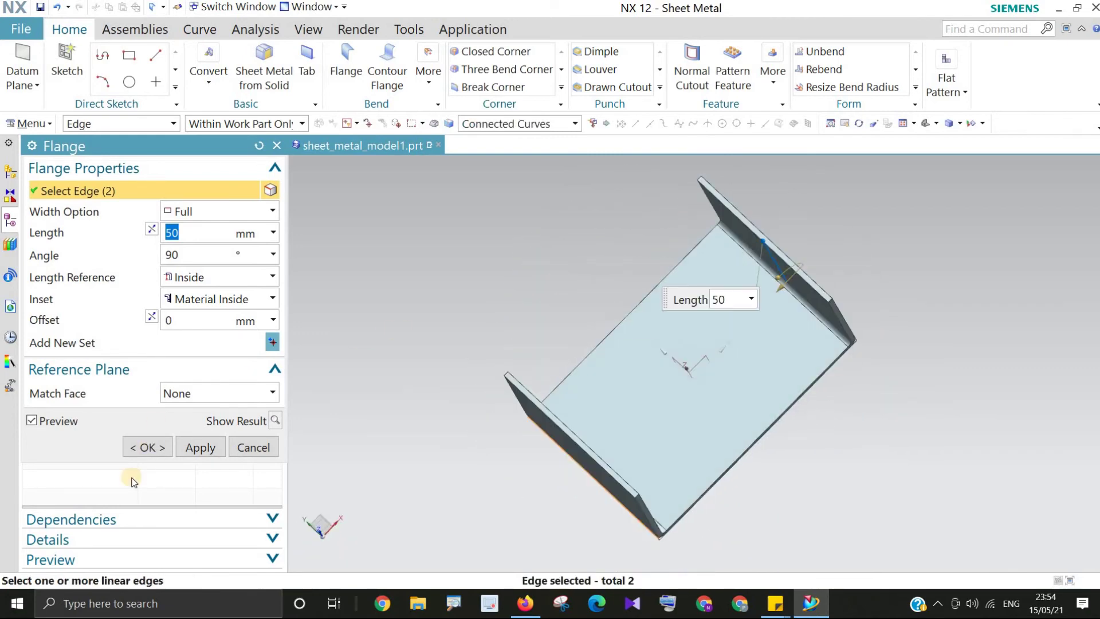
{"action": "left_click", "coordinate": [148, 452]}
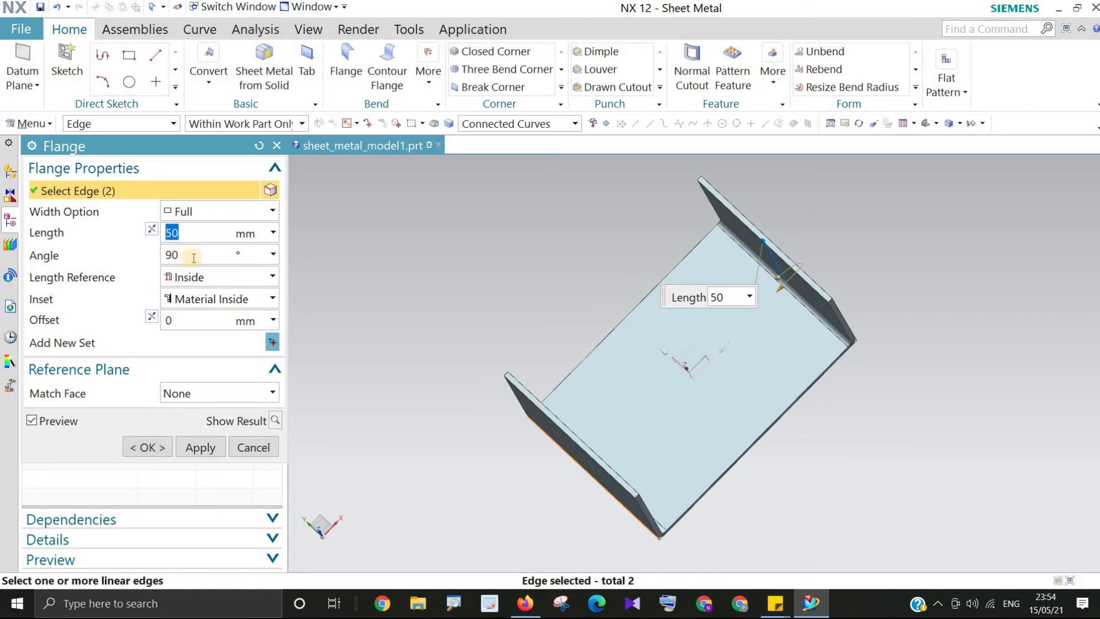
{"action": "key", "text": "Tab"}
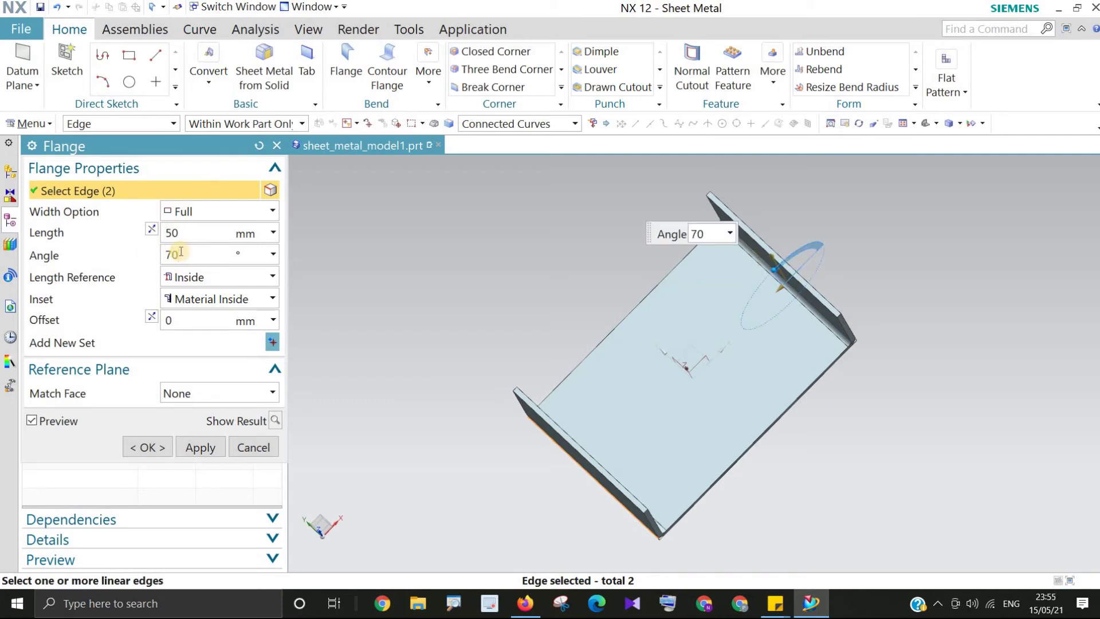
{"action": "left_click", "coordinate": [150, 447]}
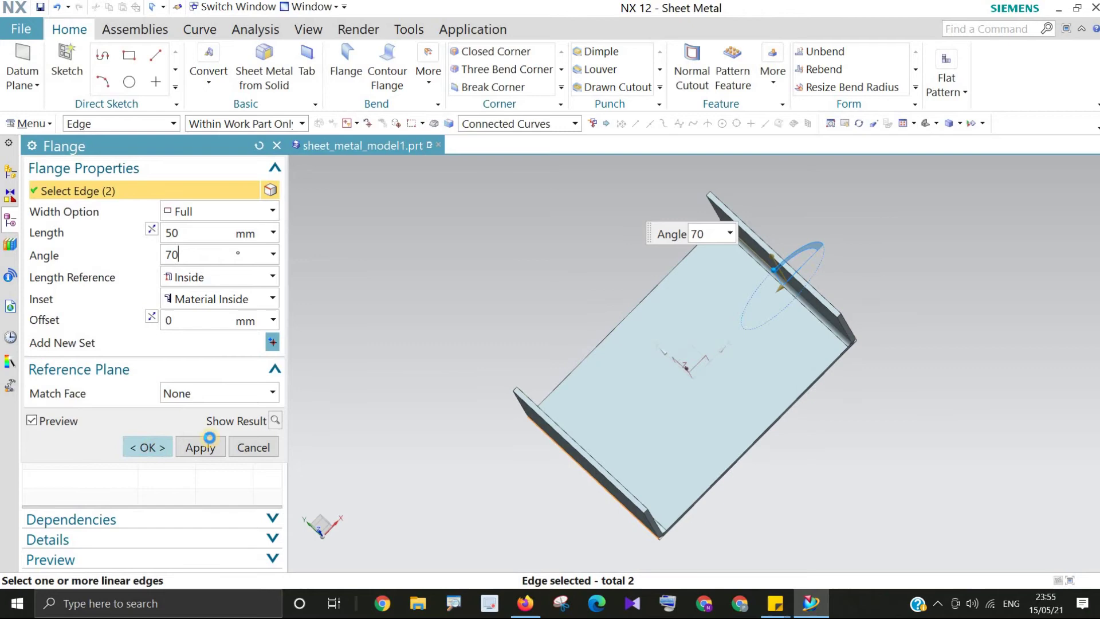
Start a secondary contour flange and create its section sketch normal to the inner side edge that runs across the base and both flanges
{"action": "middle_click_drag", "start_coordinate": [802, 376], "coordinate": [773, 242]}
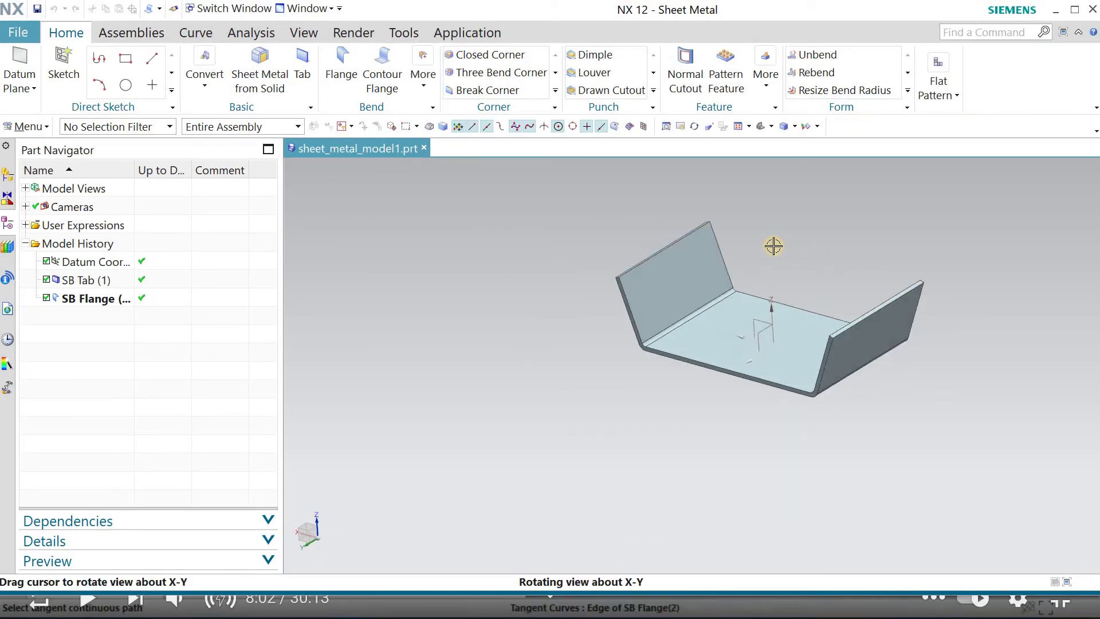
{"action": "left_click", "coordinate": [384, 70]}
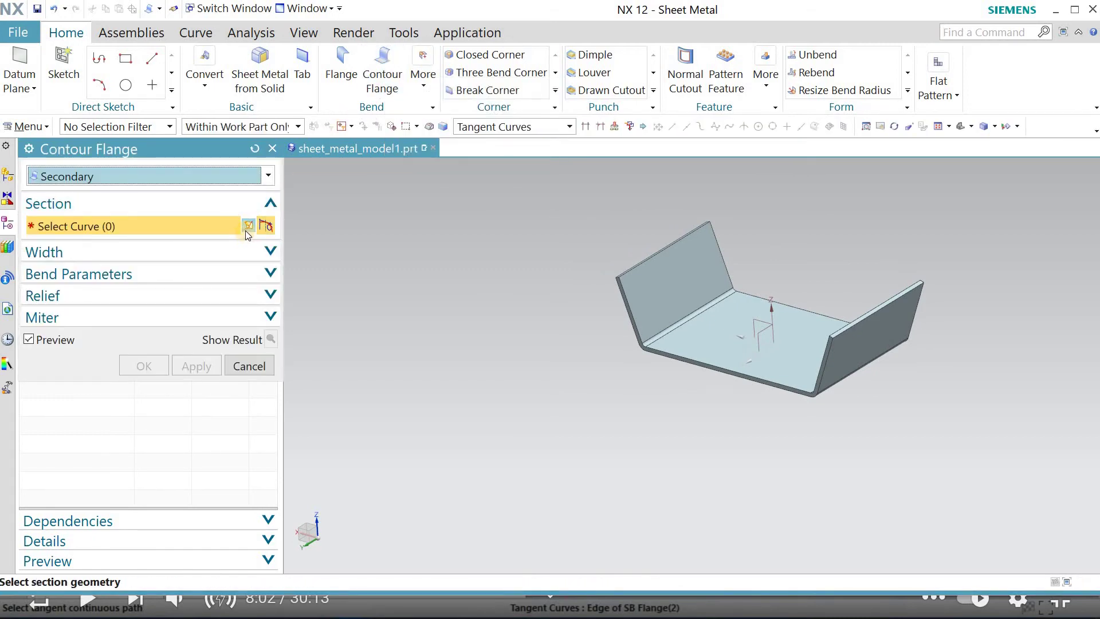
{"action": "left_click", "coordinate": [248, 227]}
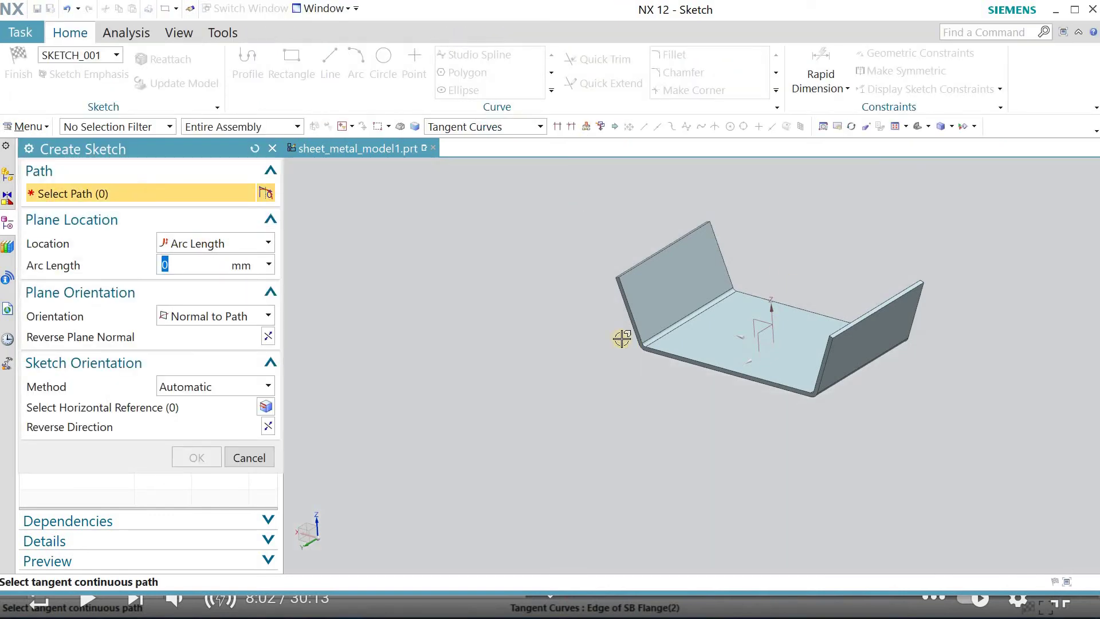
{"action": "middle_click_drag", "start_coordinate": [802, 286], "coordinate": [659, 236]}
{"action": "scroll", "coordinate": [653, 235], "scroll_direction": "up", "scroll_amount": 3}
{"action": "scroll", "coordinate": [653, 235], "scroll_direction": "up", "scroll_amount": 2}
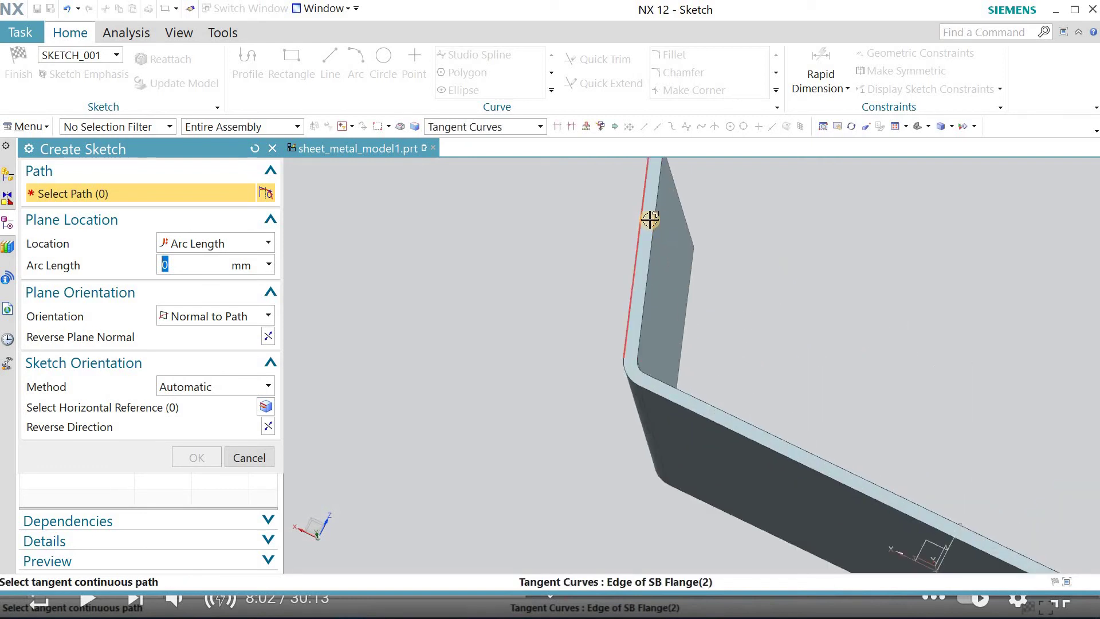
{"action": "left_click", "coordinate": [654, 218]}
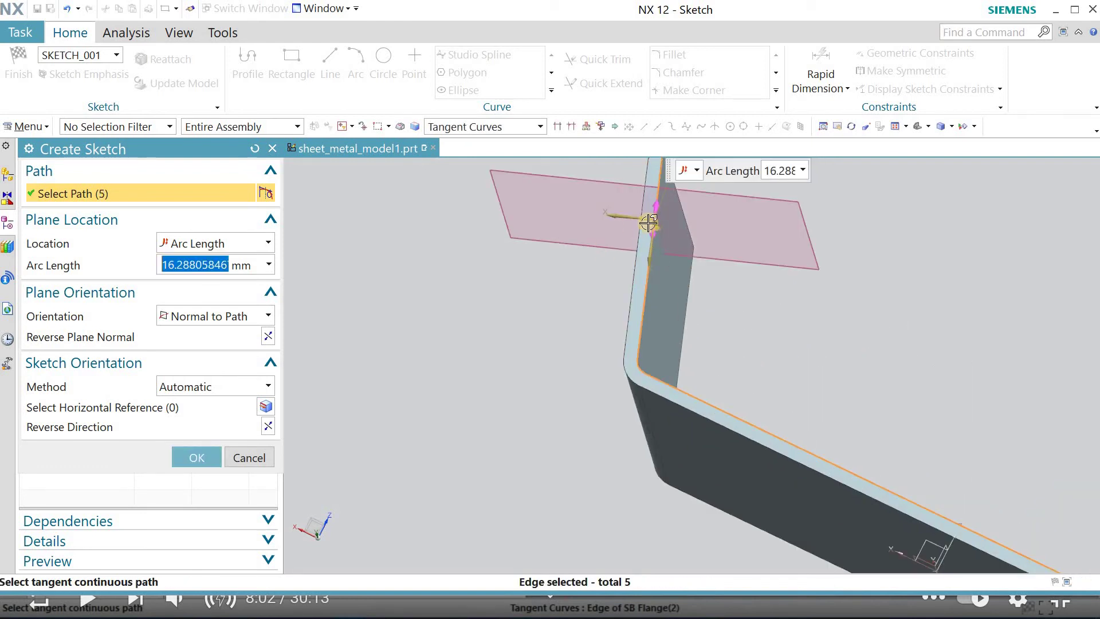
{"action": "scroll", "coordinate": [653, 240], "scroll_direction": "down", "scroll_amount": 2}
{"action": "scroll", "coordinate": [648, 246], "scroll_direction": "up", "scroll_amount": 3}
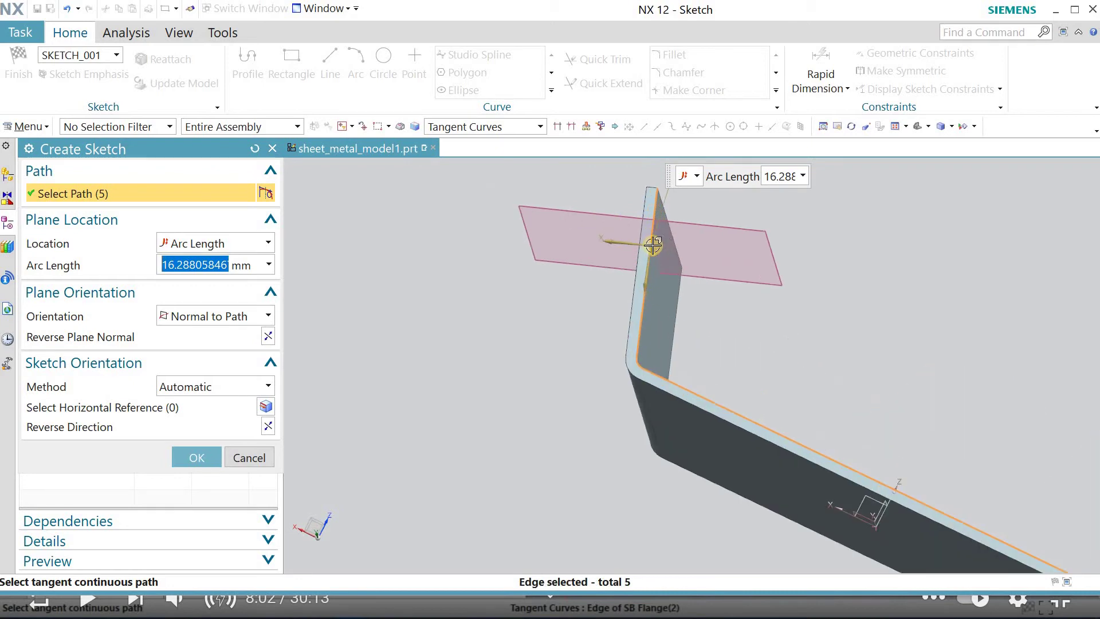
{"action": "left_click_drag", "start_coordinate": [646, 253], "coordinate": [663, 167]}
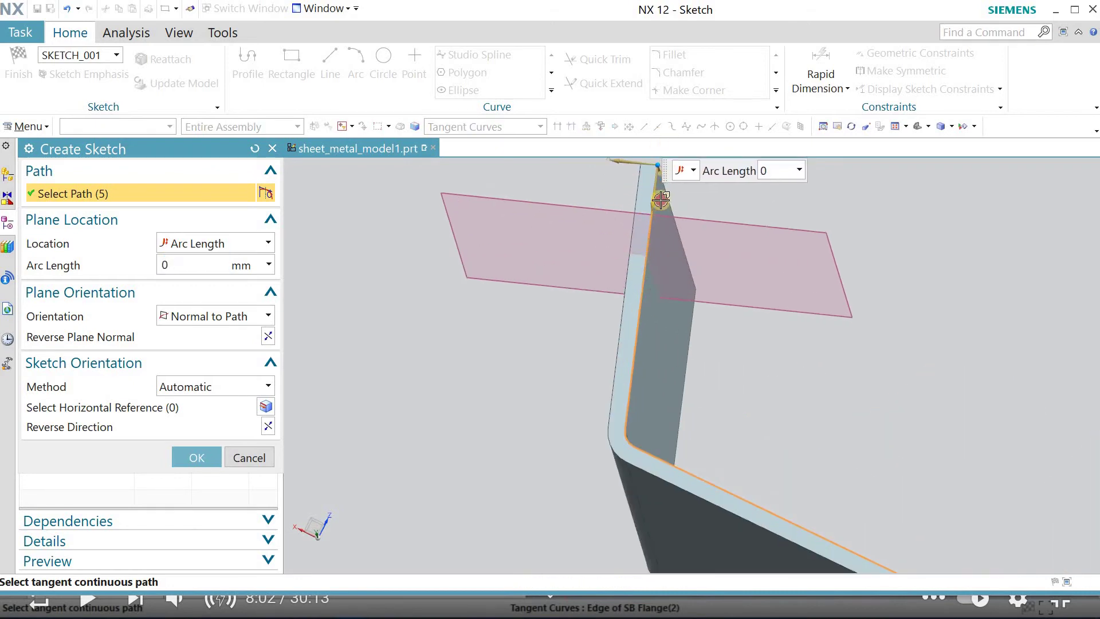
{"action": "left_click", "coordinate": [197, 457]}
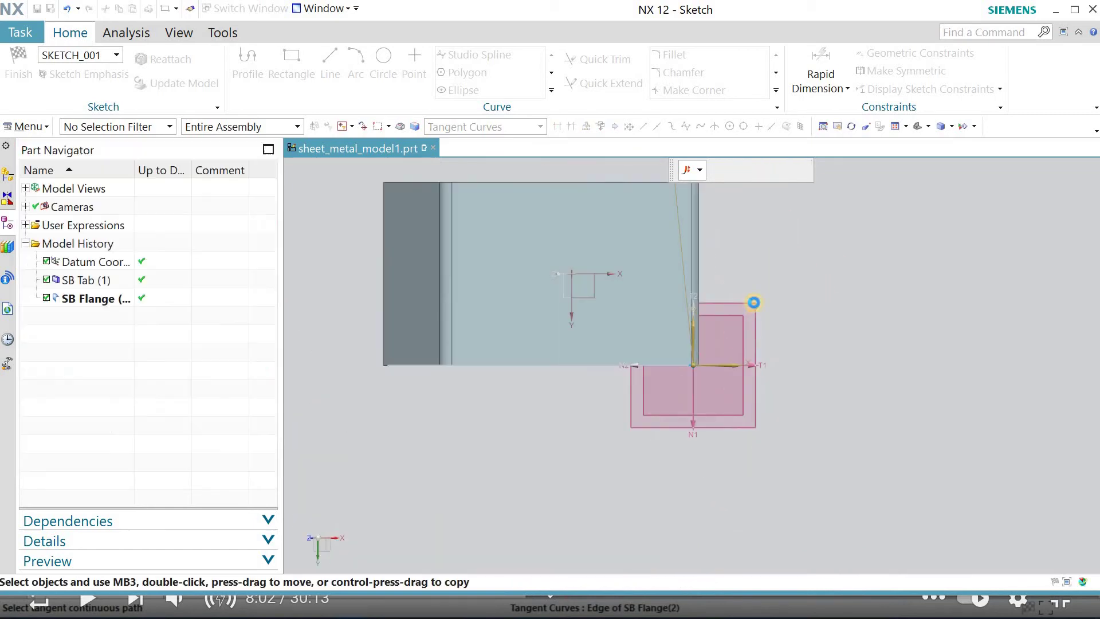
Sketch a line about 28 mm long from the sketch origin along the plane's N2 axis at 180°
{"action": "mouse_move", "coordinate": [646, 312]}
{"action": "middle_mouse_down"}
{"action": "mouse_move", "coordinate": [540, 309]}
{"action": "mouse_move", "coordinate": [643, 211]}
{"action": "mouse_move", "coordinate": [604, 243]}
{"action": "mouse_move", "coordinate": [588, 225]}
{"action": "mouse_move", "coordinate": [582, 238]}
{"action": "mouse_move", "coordinate": [503, 252]}
{"action": "mouse_move", "coordinate": [545, 238]}
{"action": "mouse_move", "coordinate": [545, 253]}
{"action": "mouse_move", "coordinate": [466, 235]}
{"action": "mouse_move", "coordinate": [481, 235]}
{"action": "middle_mouse_up"}
{"action": "key", "text": "Escape"}
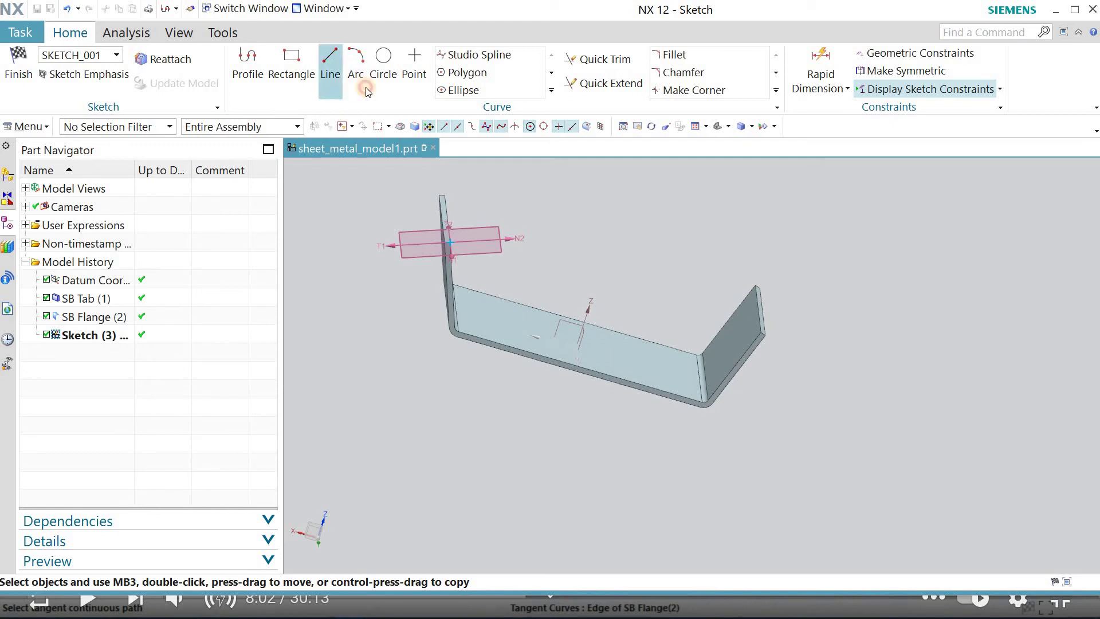
{"action": "left_click", "coordinate": [332, 60]}
{"action": "scroll", "coordinate": [483, 242], "scroll_direction": "up", "scroll_amount": 1}
{"action": "middle_click_drag", "start_coordinate": [483, 242], "coordinate": [454, 344]}
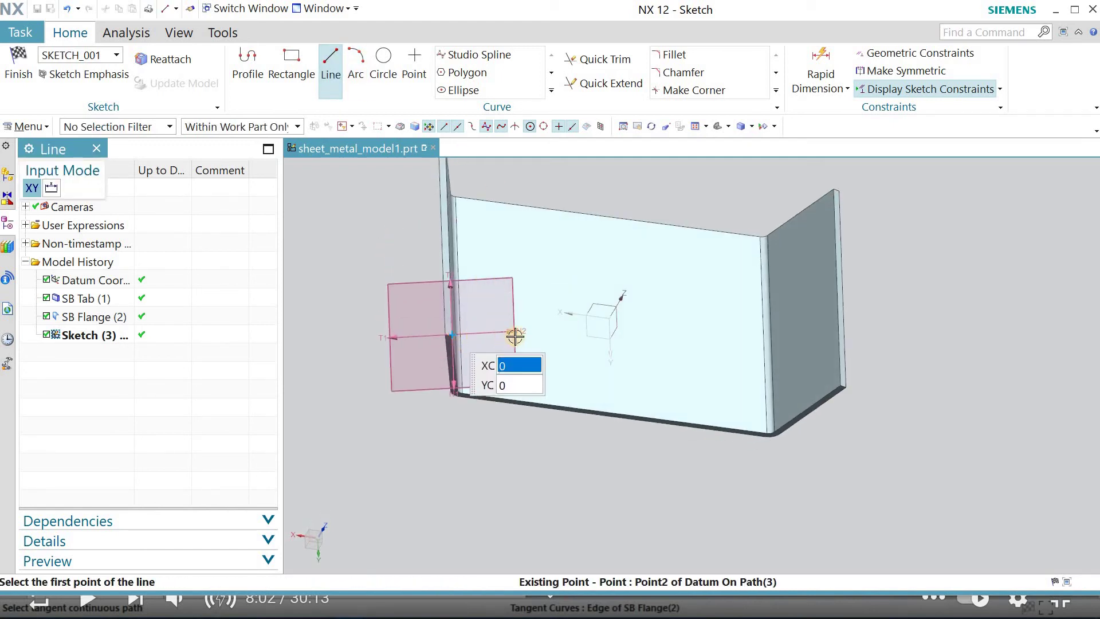
{"action": "left_click", "coordinate": [451, 333]}
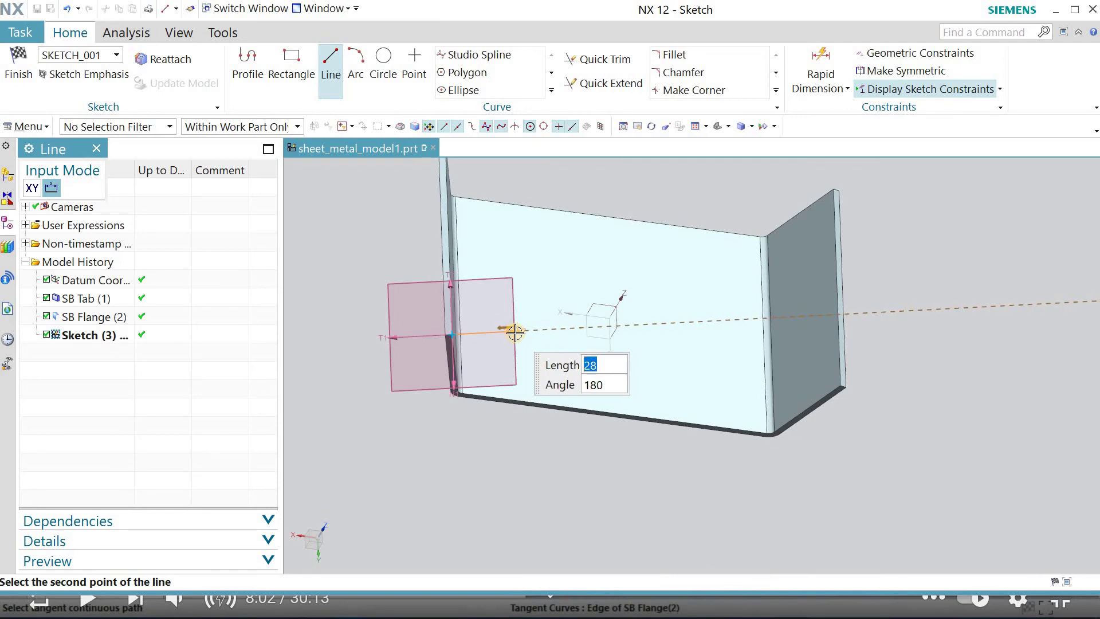
{"action": "left_click", "coordinate": [515, 332]}
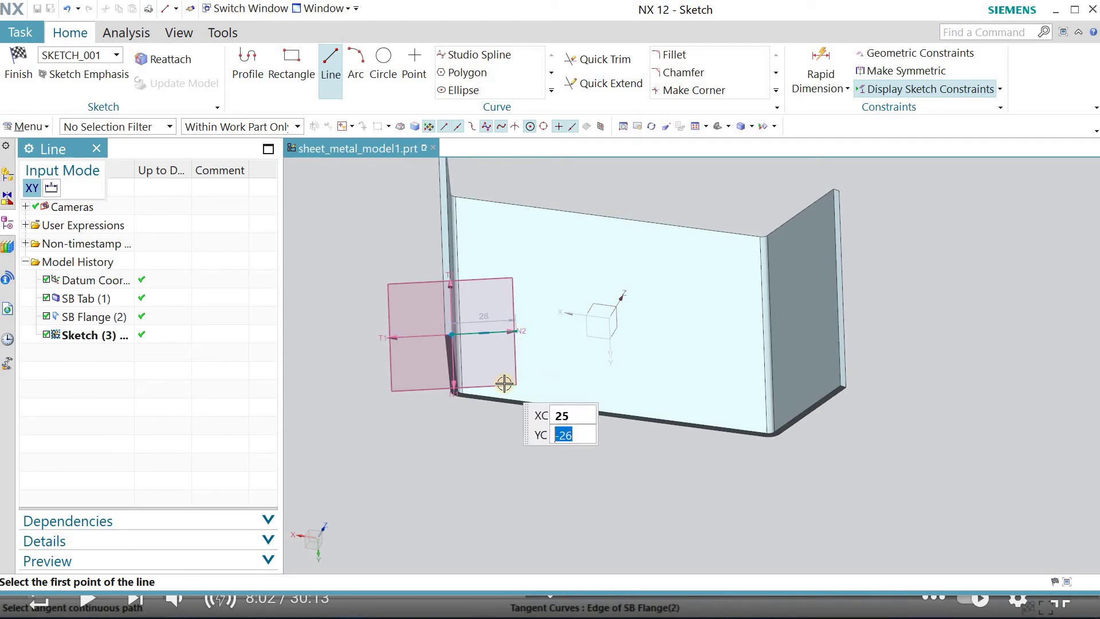
{"action": "right_click", "coordinate": [449, 389]}
{"action": "left_click", "coordinate": [496, 105]}
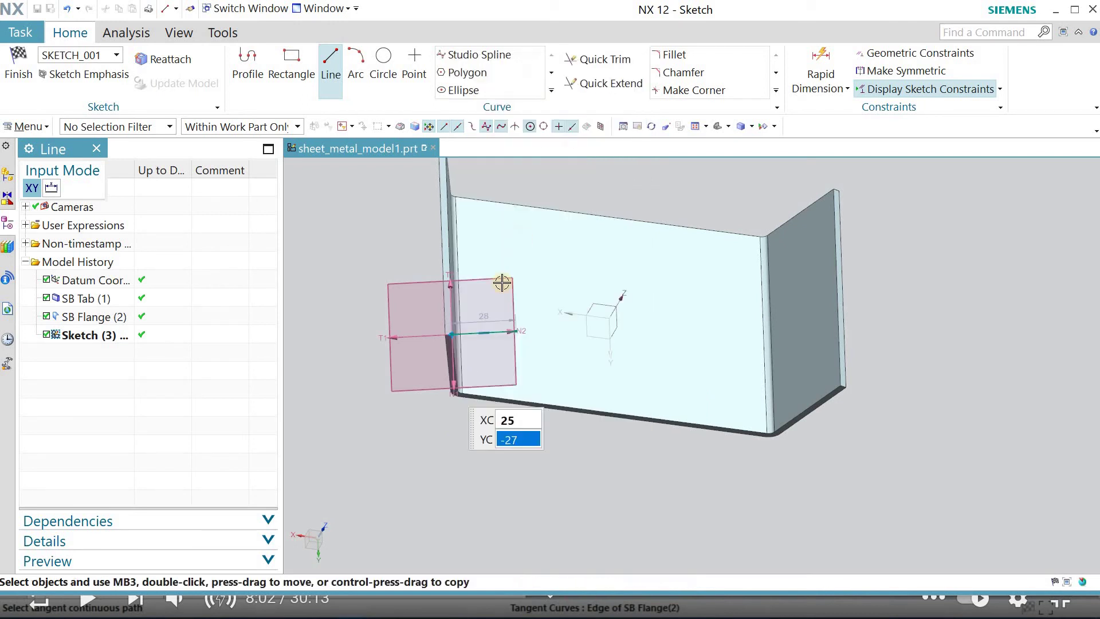
Start an arc in the contour flange's section sketch
{"action": "left_click", "coordinate": [360, 55]}
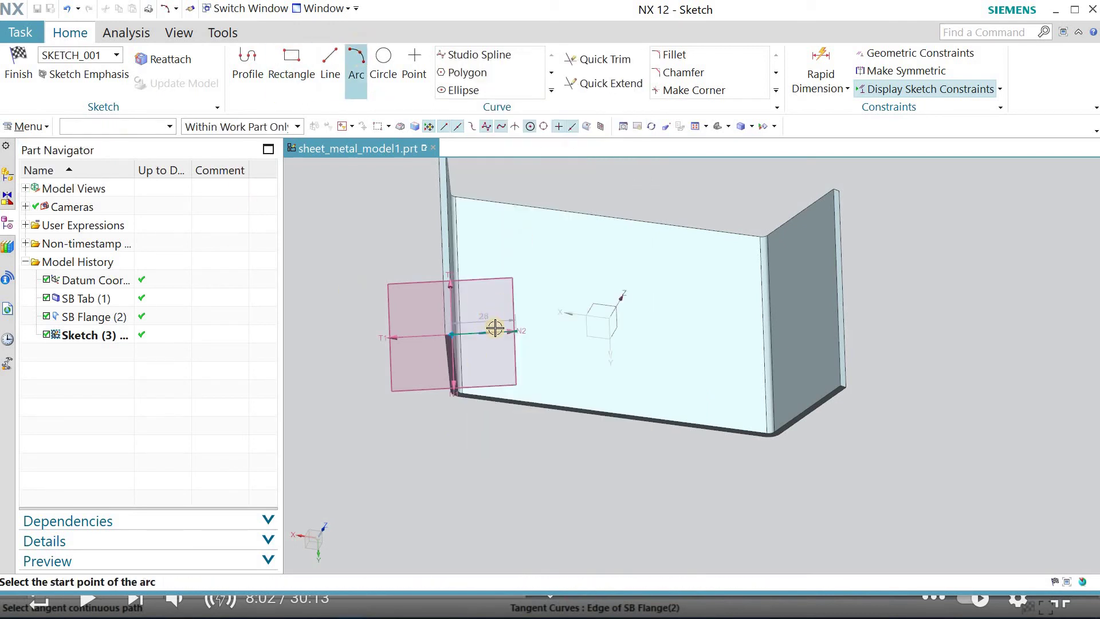